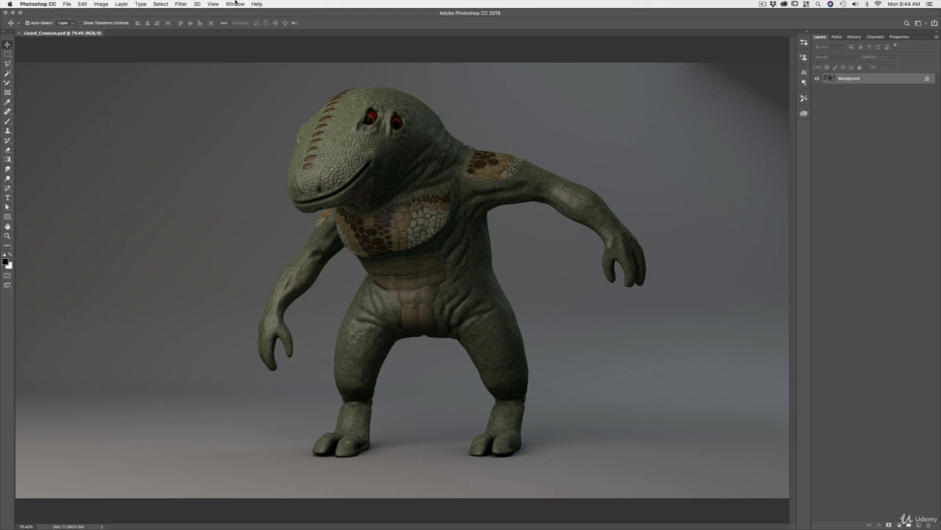
Review the available application, file, image, layer, type, filter, view and help commands
click(51, 5)
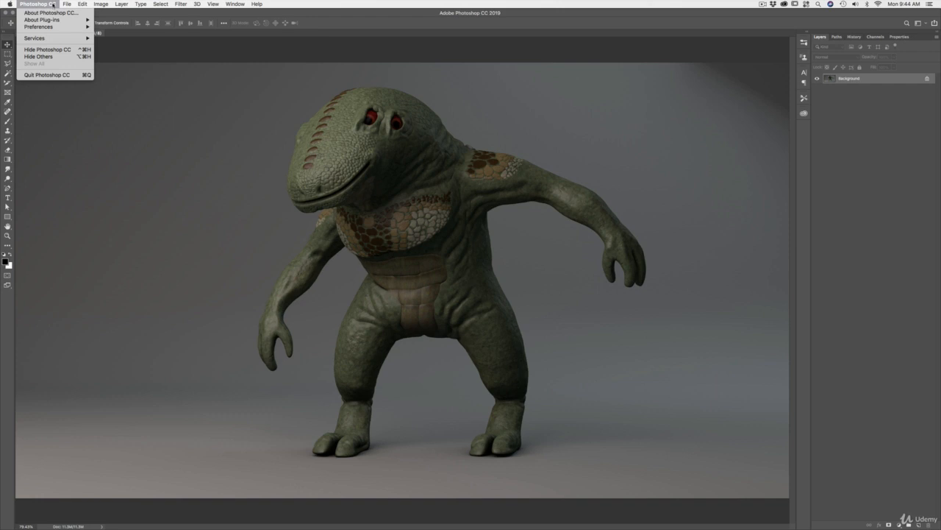
mouse_move(48, 27)
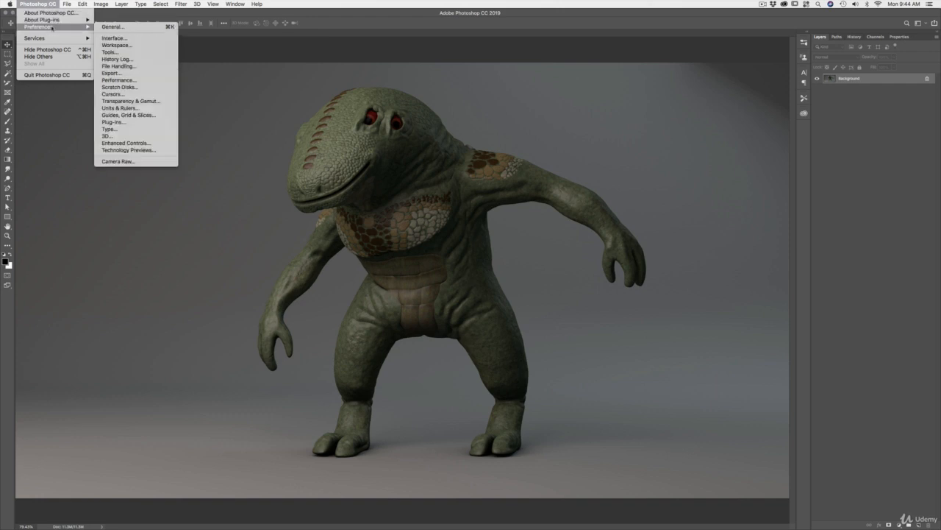
mouse_move(67, 4)
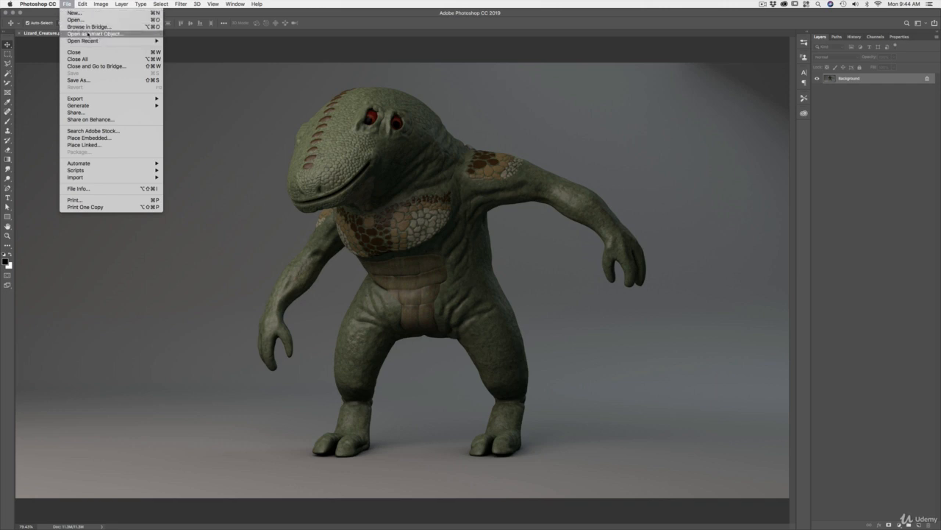
mouse_move(92, 98)
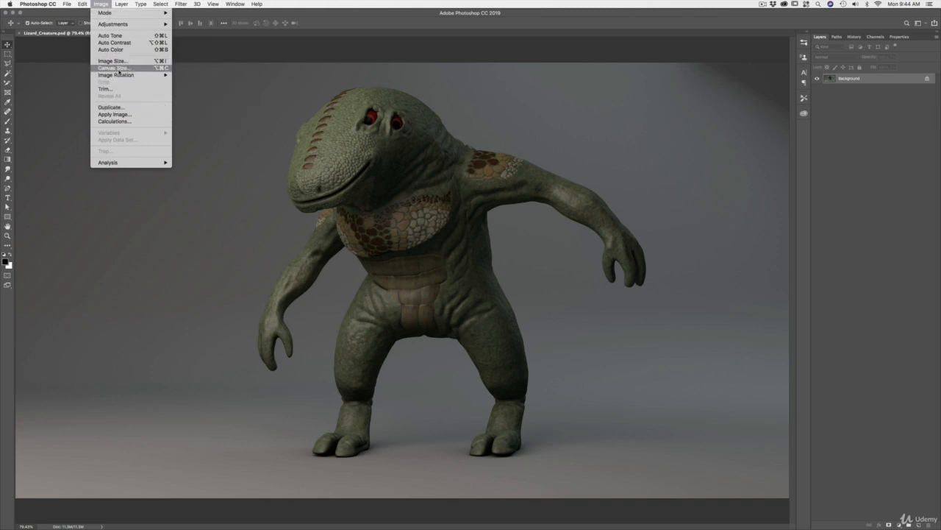
mouse_move(121, 25)
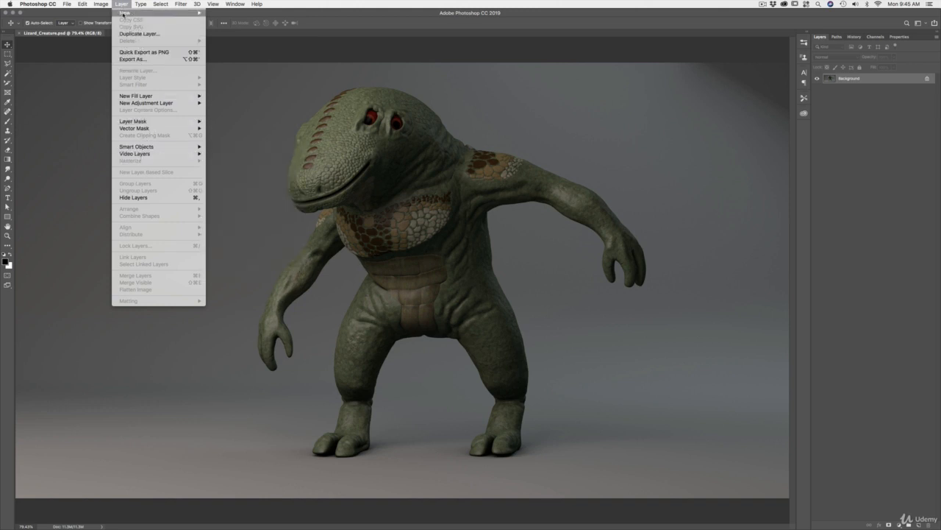
mouse_move(154, 129)
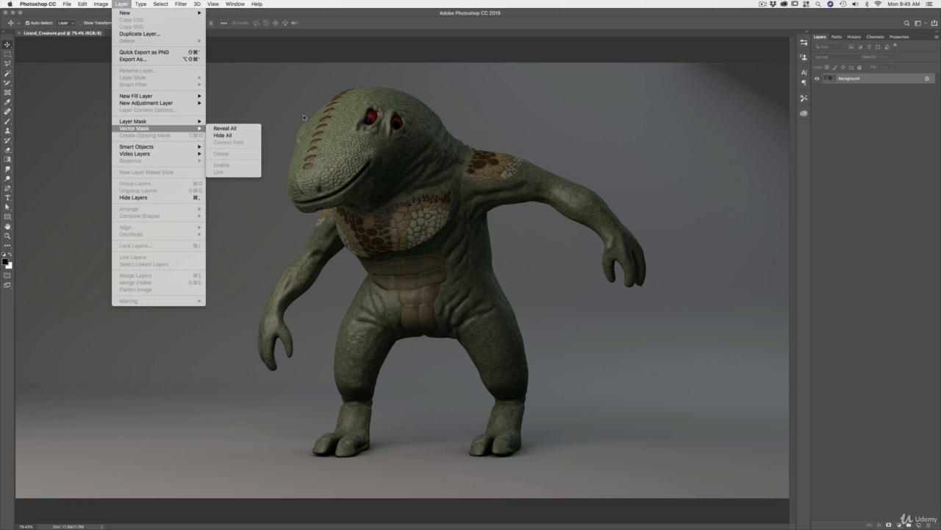
click(843, 94)
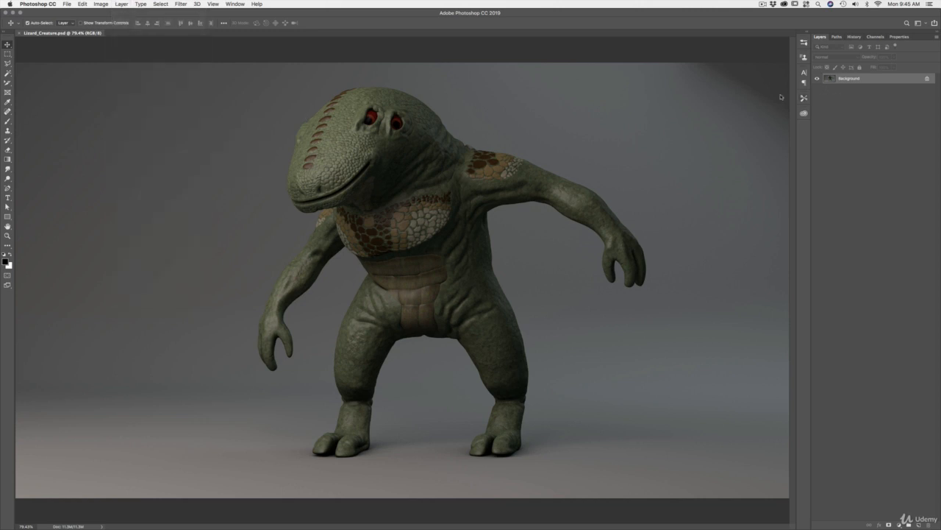
click(137, 6)
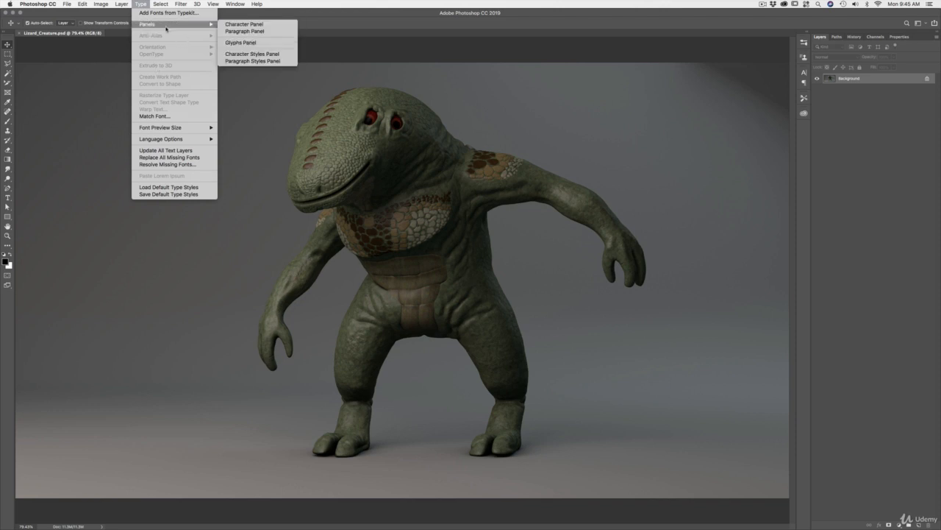
mouse_move(101, 7)
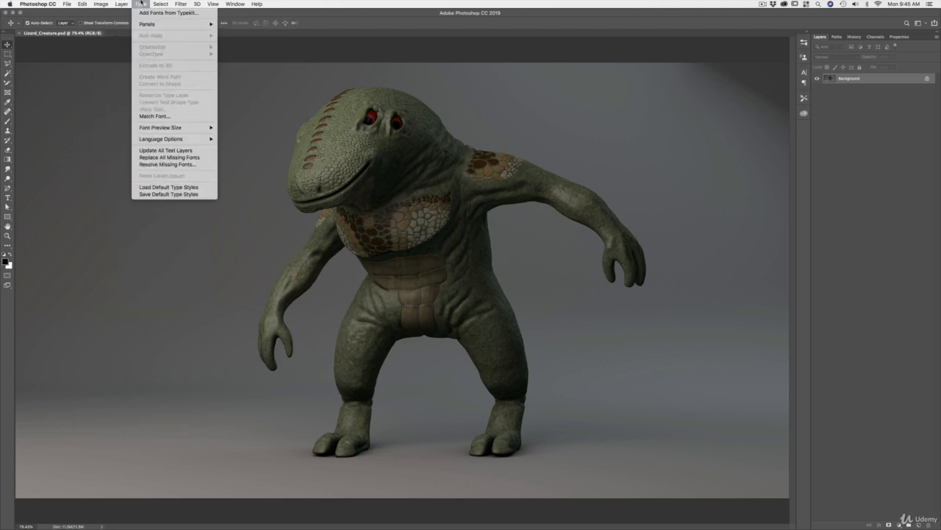
mouse_move(159, 5)
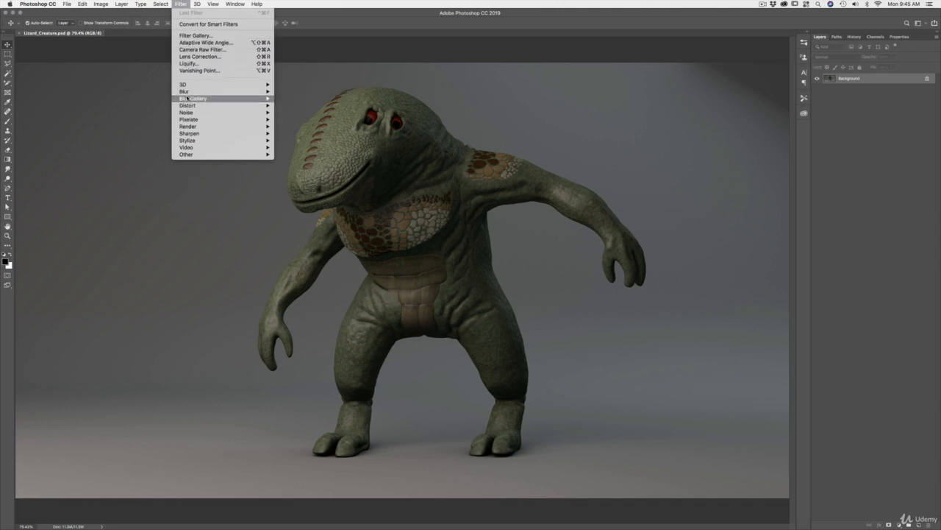
mouse_move(186, 91)
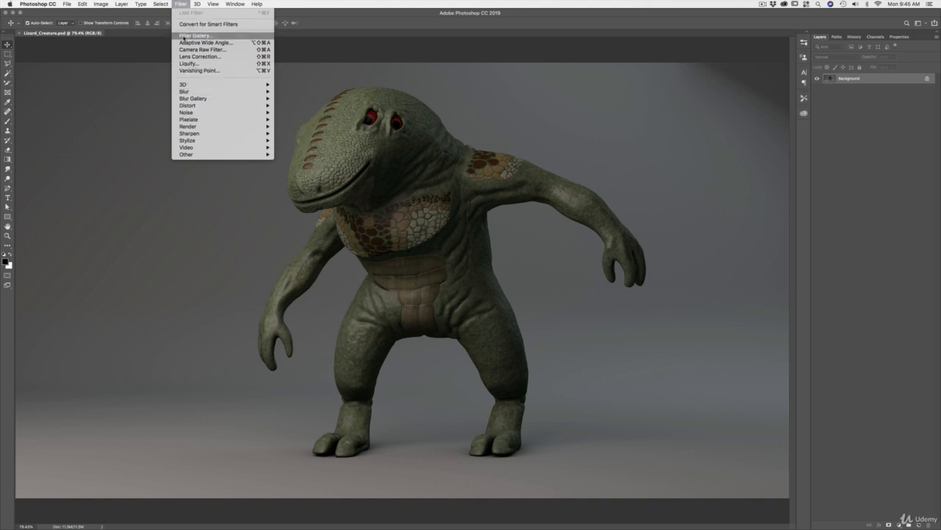
mouse_move(186, 120)
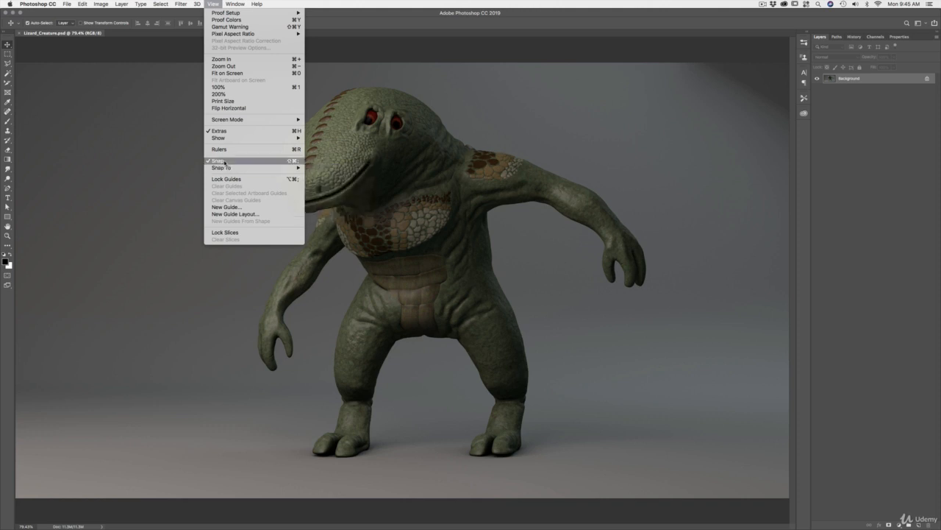
mouse_move(228, 140)
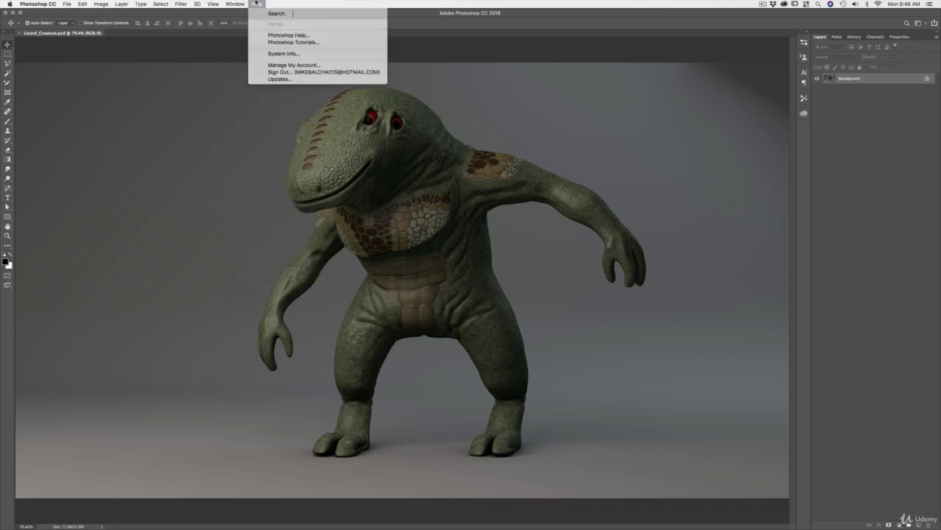
click(259, 3)
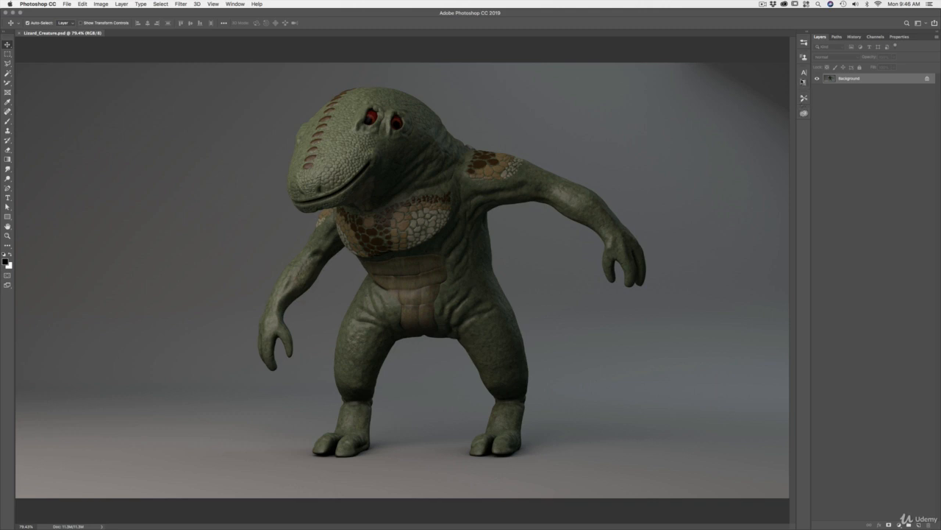
Look over the brush presets and the clone source settings, with the Brush tool active
click(804, 44)
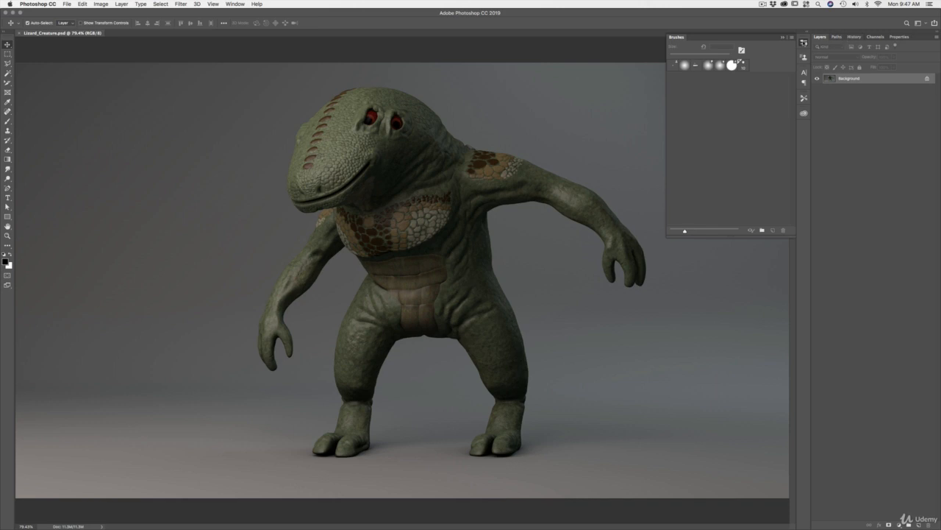
click(803, 42)
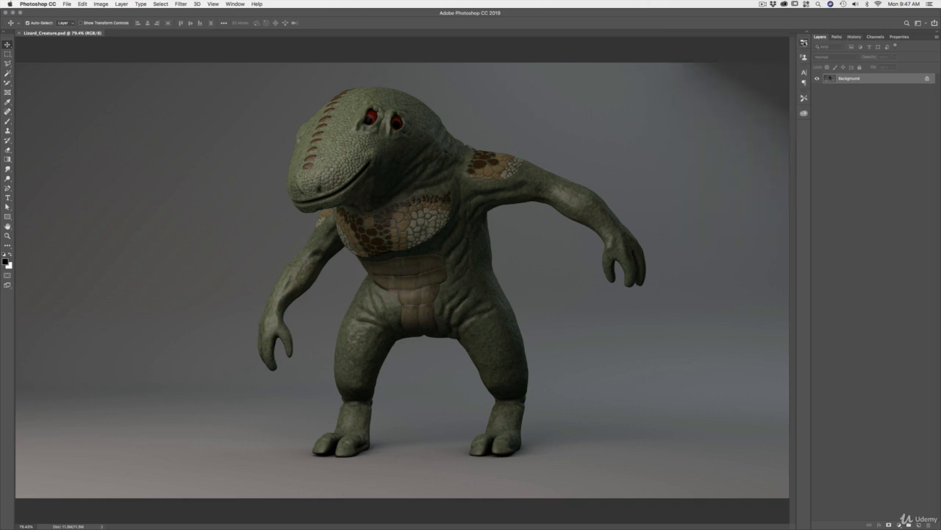
click(8, 121)
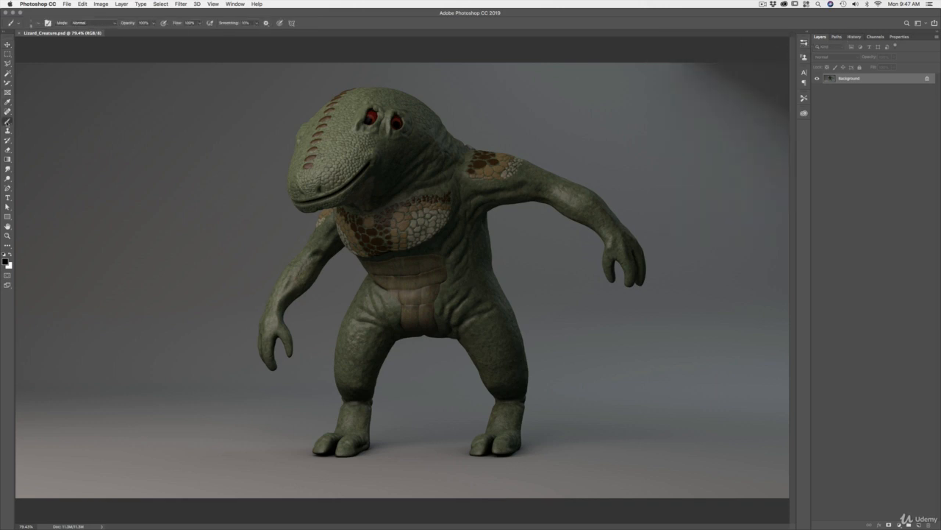
click(804, 58)
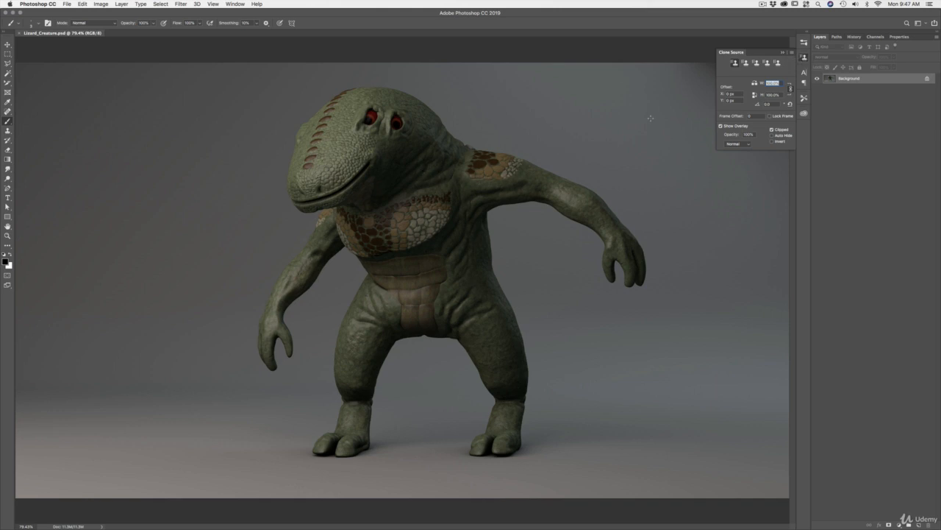
Examine the character and paragraph formatting settings
click(807, 76)
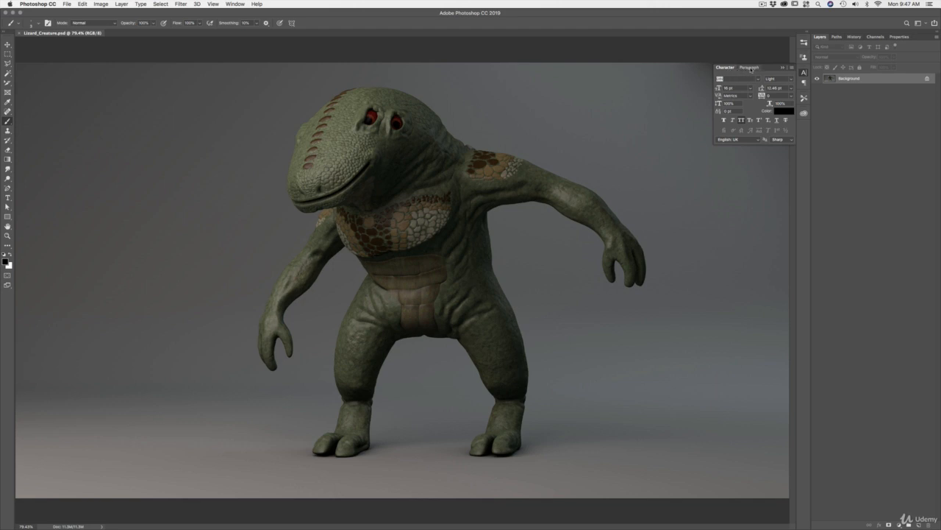
click(751, 69)
click(728, 68)
click(803, 84)
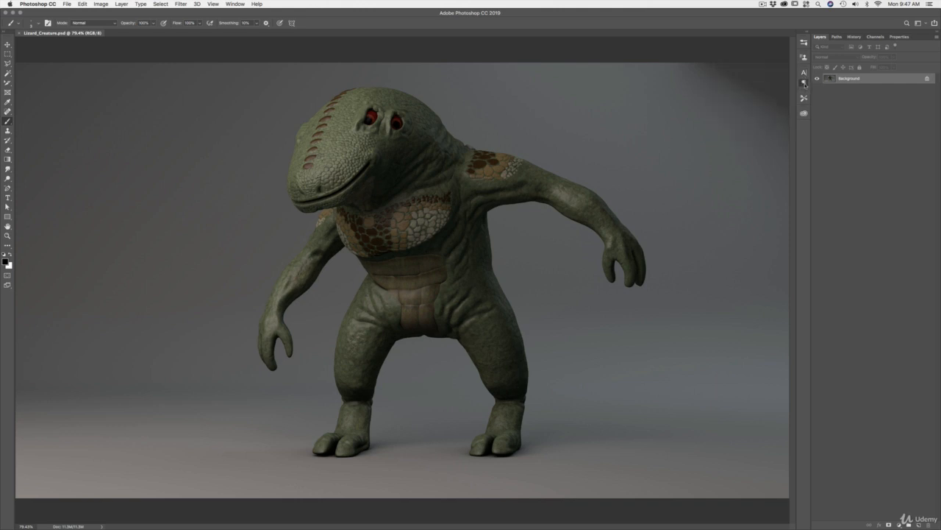
click(804, 84)
click(804, 85)
click(804, 85)
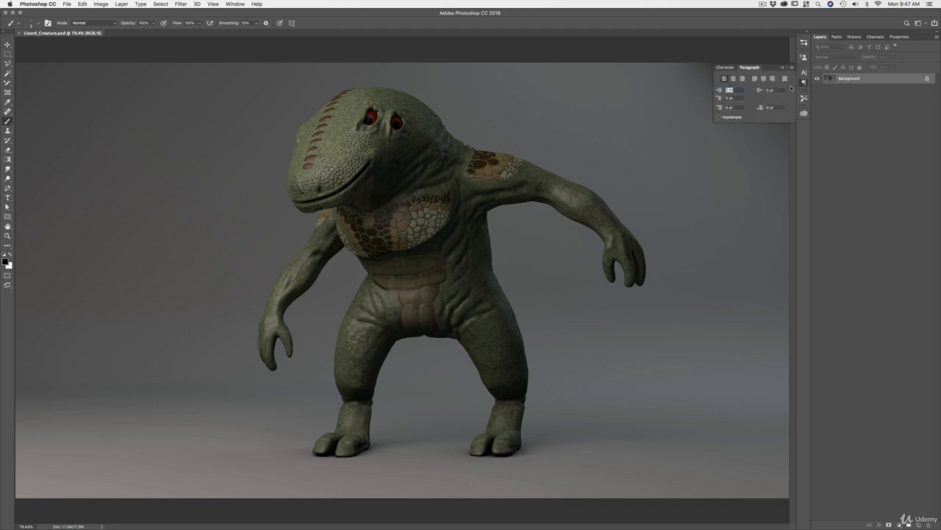
Review the tool presets, and browse the colors and color themes stored in My Library
click(805, 99)
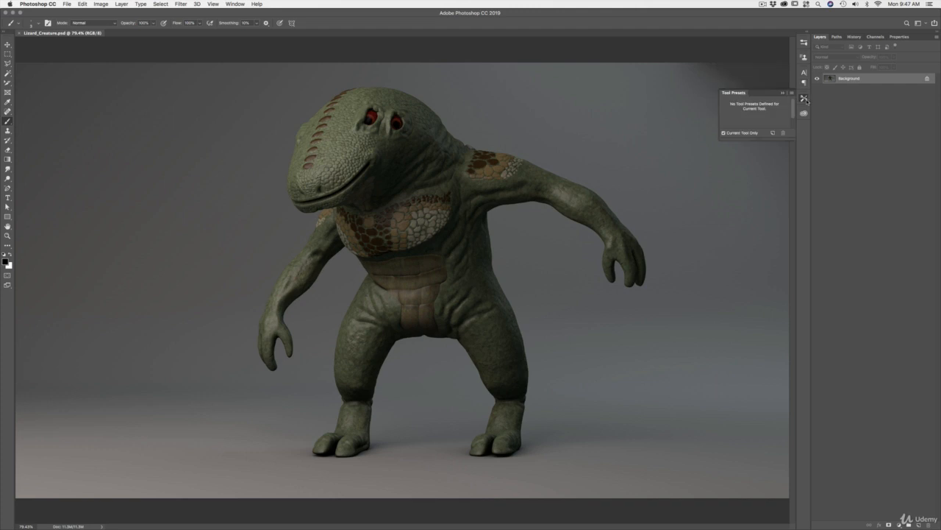
click(803, 115)
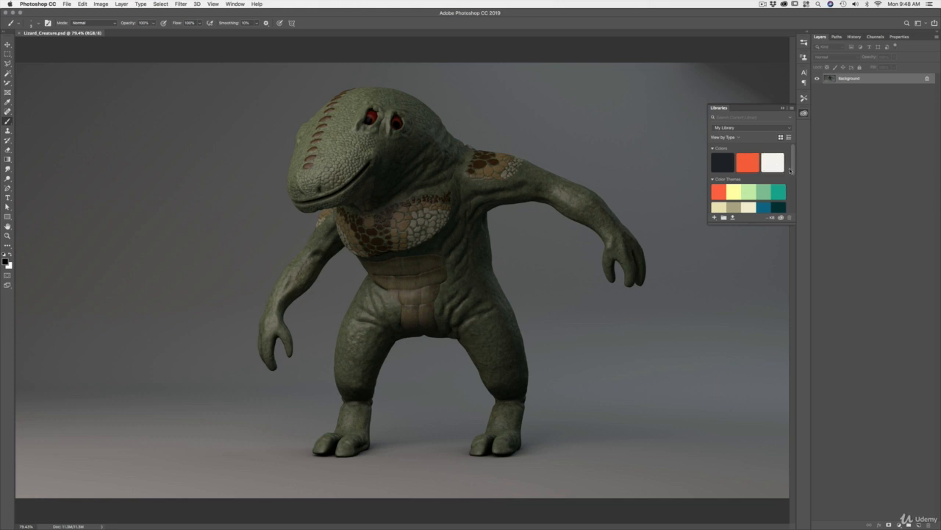
mouse_move(793, 164)
mouse_down()
mouse_move(793, 193)
mouse_move(792, 154)
mouse_up()
click(804, 114)
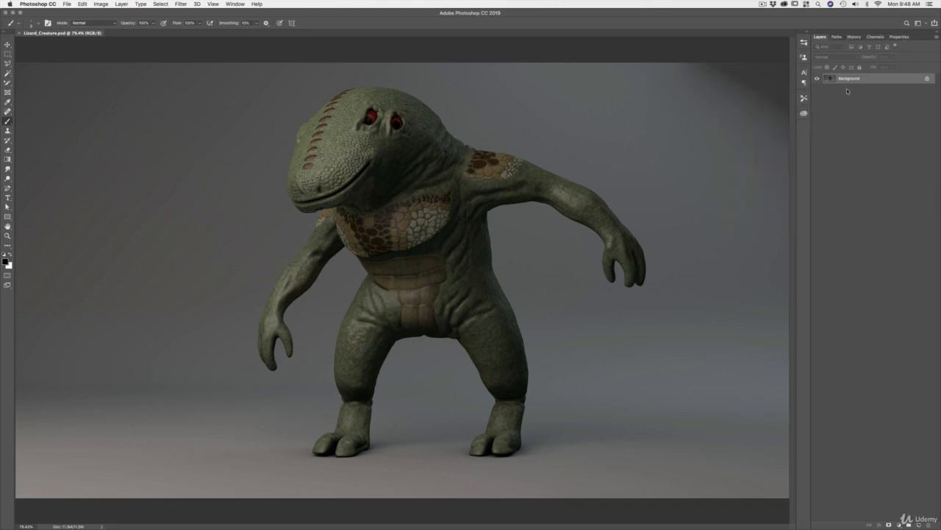
Check the document's paths and its edit history
click(837, 38)
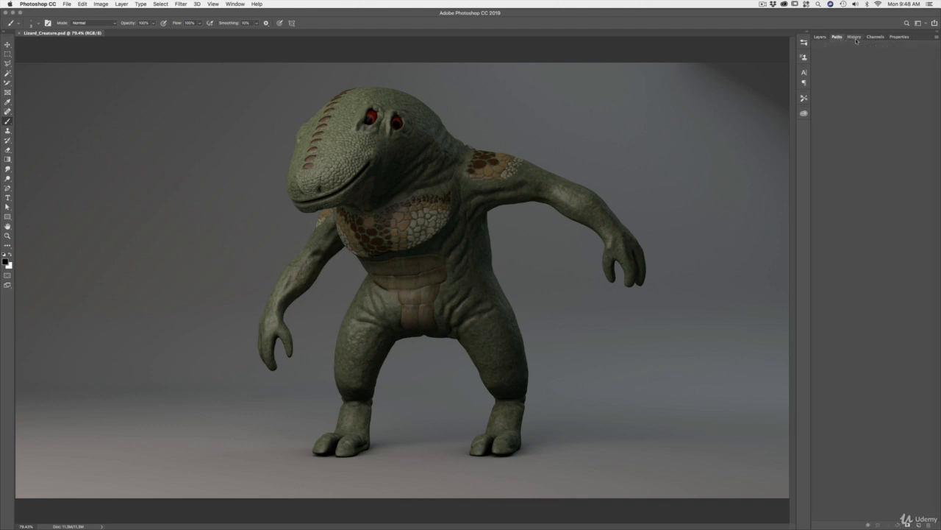
click(855, 38)
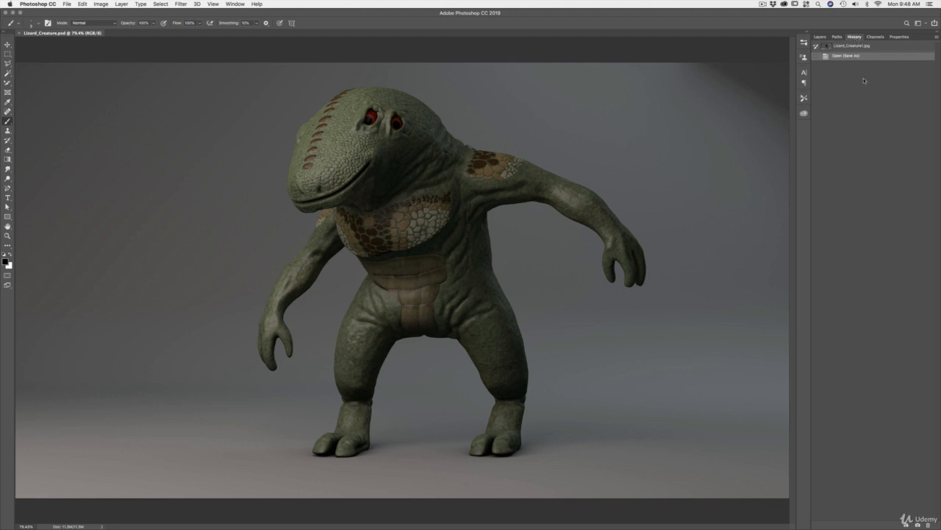
Hide and show the Red, Green and Blue channels one at a time, and check the document properties
click(874, 38)
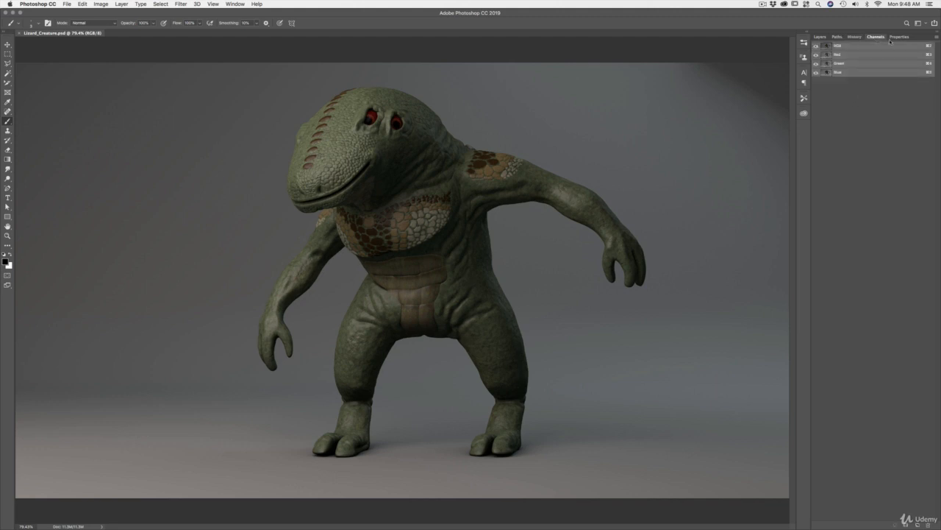
click(816, 55)
click(815, 56)
click(815, 55)
click(816, 55)
click(816, 64)
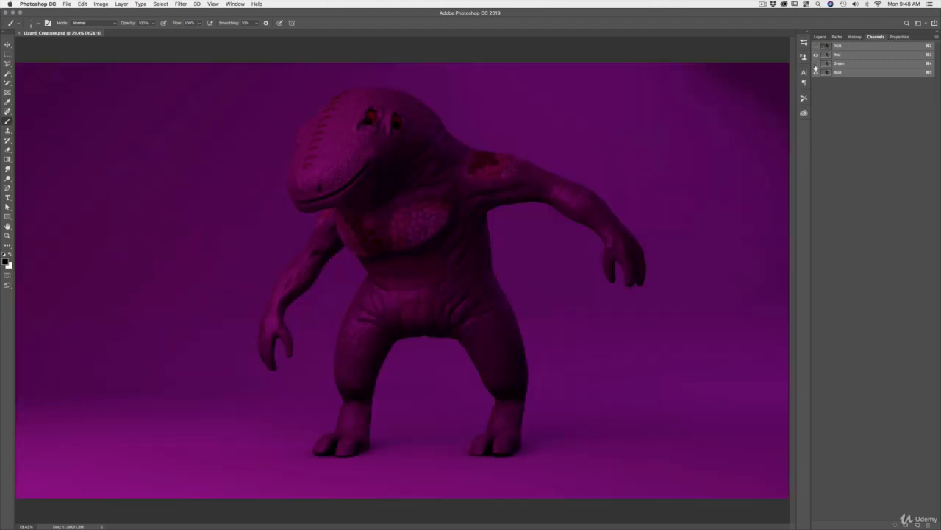
click(815, 64)
click(815, 72)
click(816, 72)
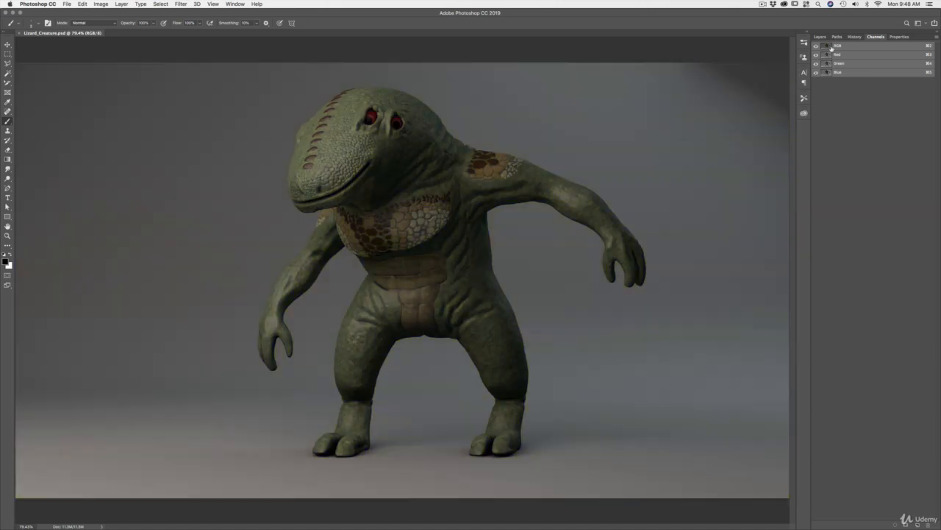
click(897, 37)
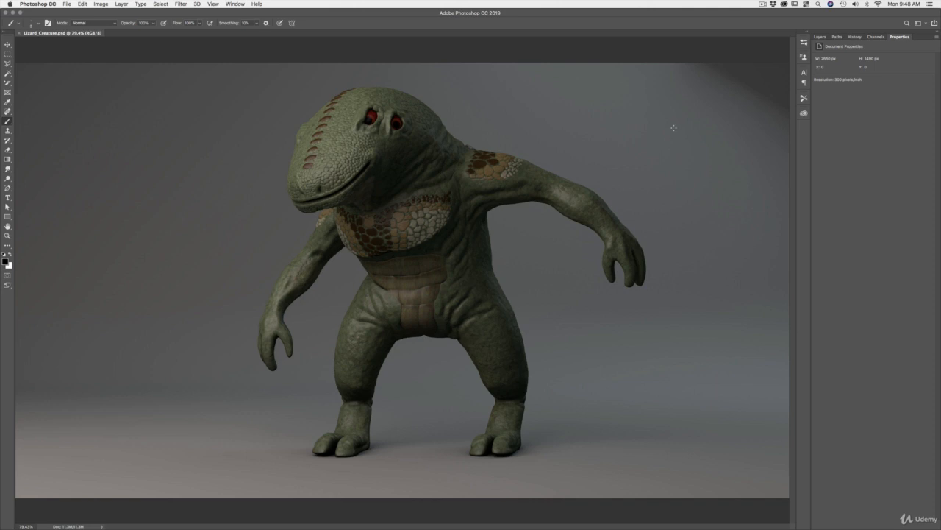
Place a fixed-size 540 px square marquee selection over the creature's outstretched arm
click(8, 53)
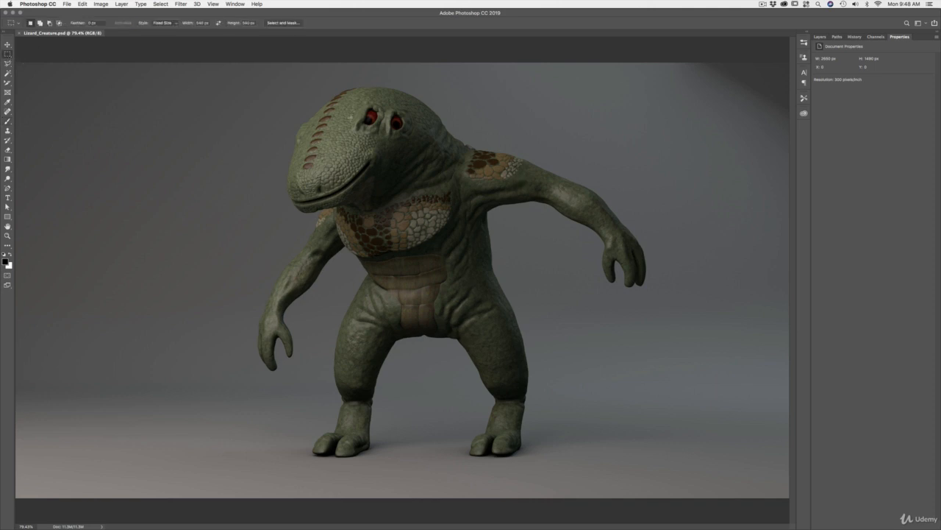
drag(485, 129, 501, 163)
Set the Rectangular Marquee style to Normal, and clear the selection with the Move tool active
click(173, 23)
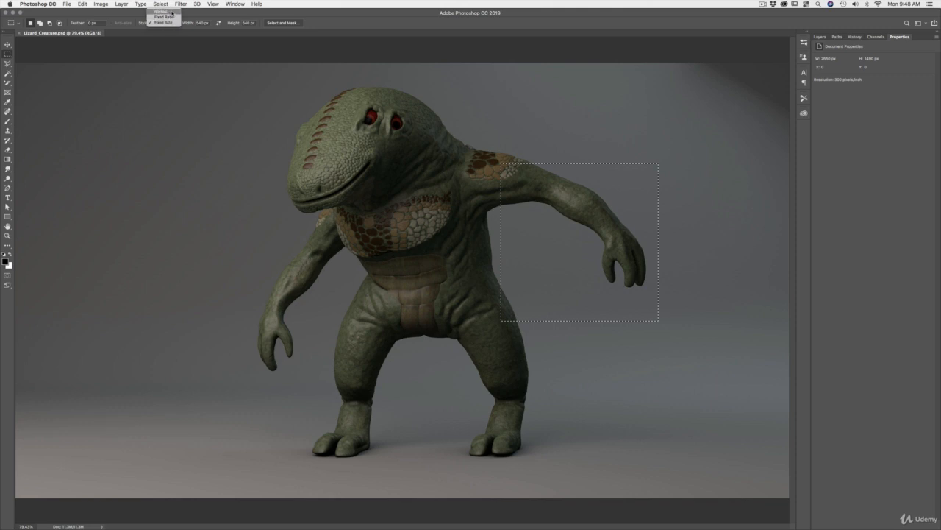
click(173, 13)
key(v)
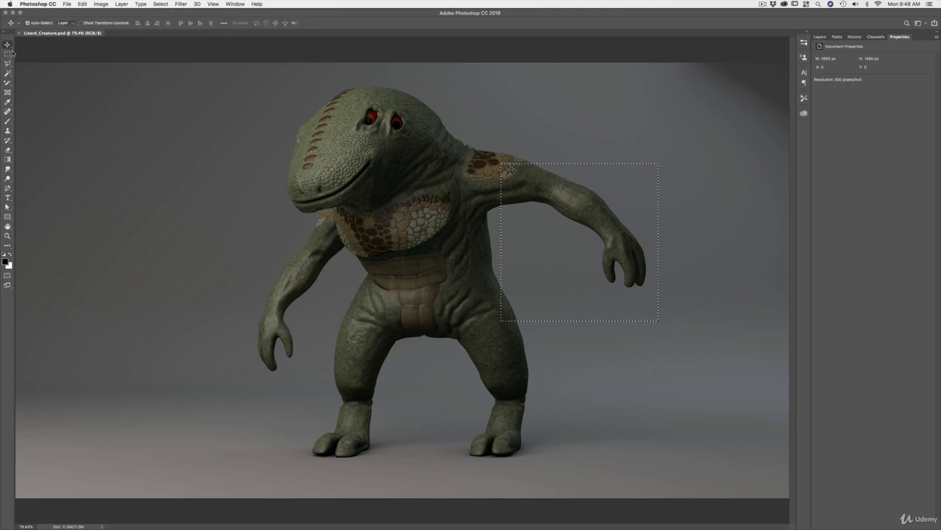
key(super+d)
Add a new empty layer above the Background layer
click(820, 36)
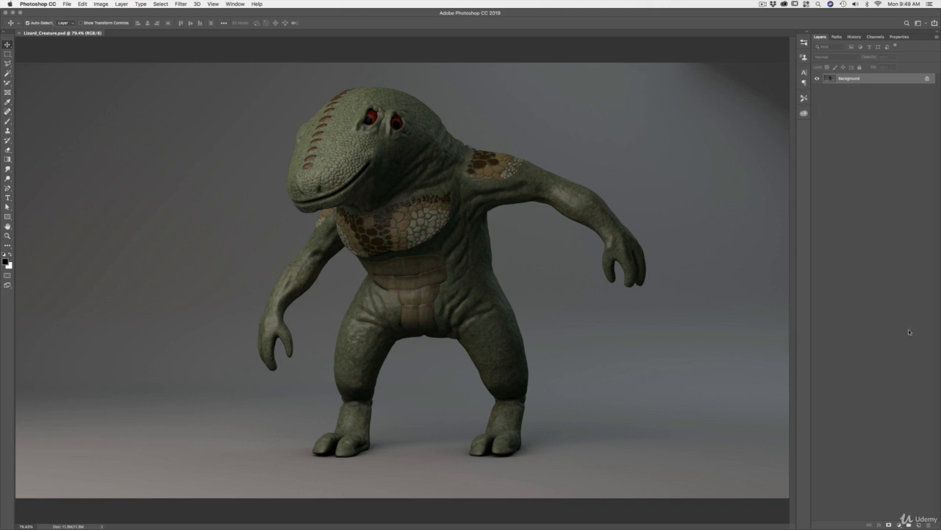
click(919, 524)
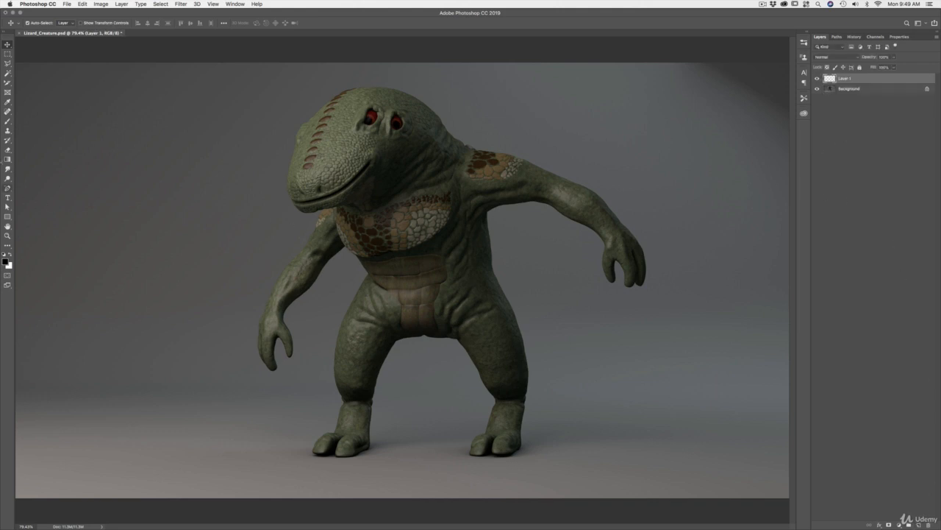
Draw a rectangular marquee on the empty backdrop beside the creature's head, and set the foreground color to orange
click(8, 54)
drag(166, 154, 253, 236)
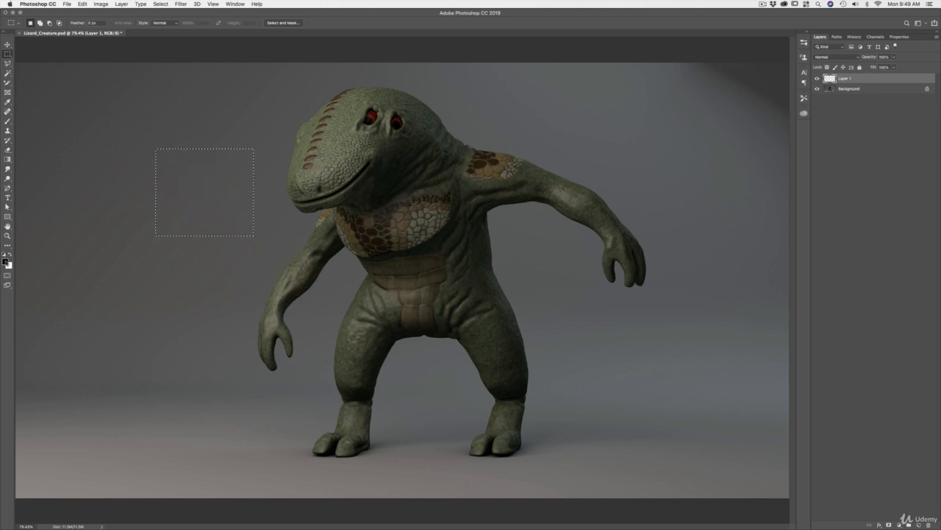
click(6, 261)
drag(777, 429, 779, 437)
click(761, 362)
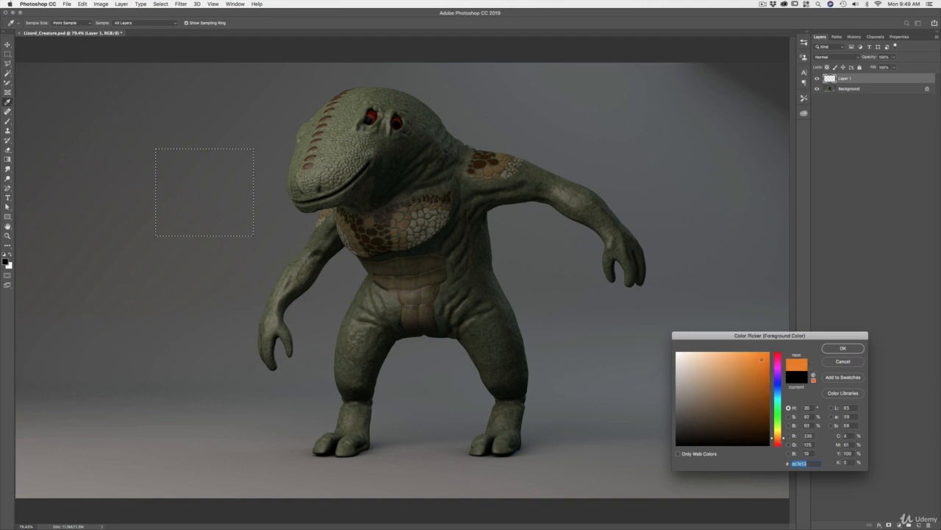
click(843, 348)
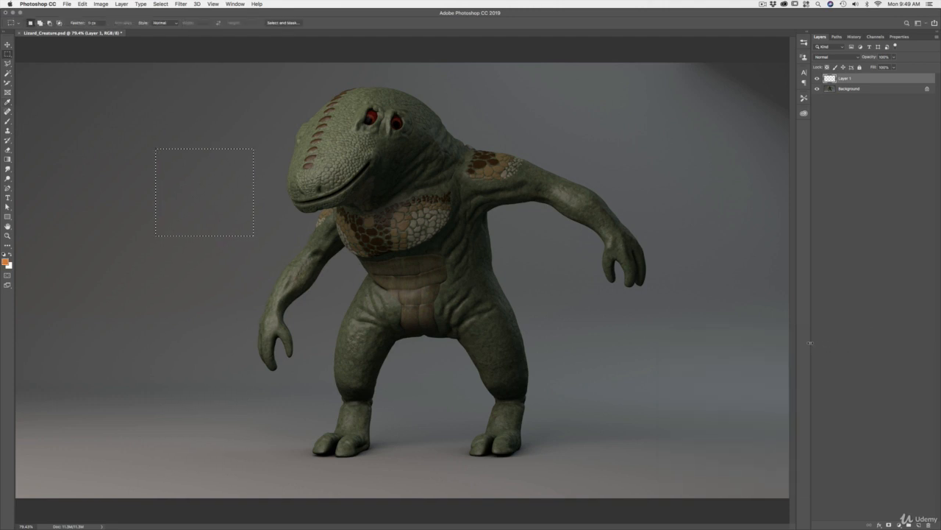
Fill the marquee on Layer 1 with the foreground color, and deselect it
key(alt+BackSpace)
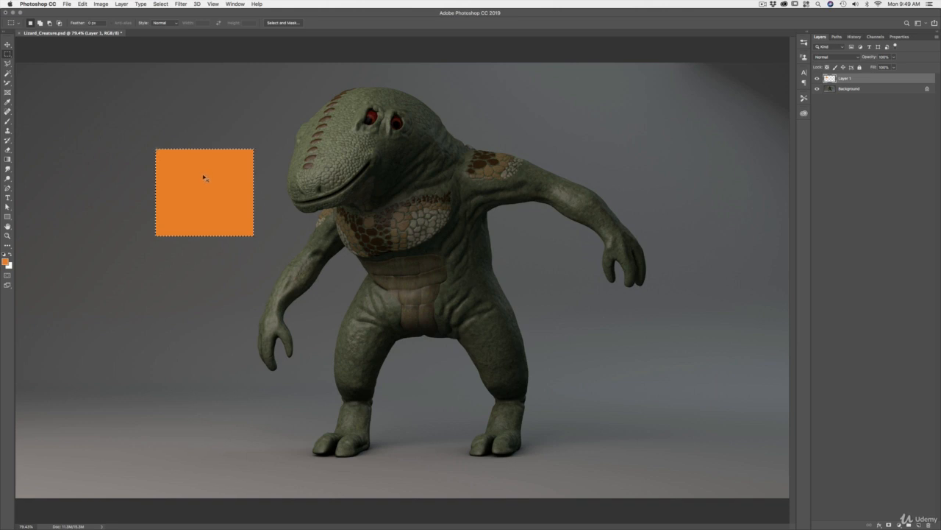
key(super+d)
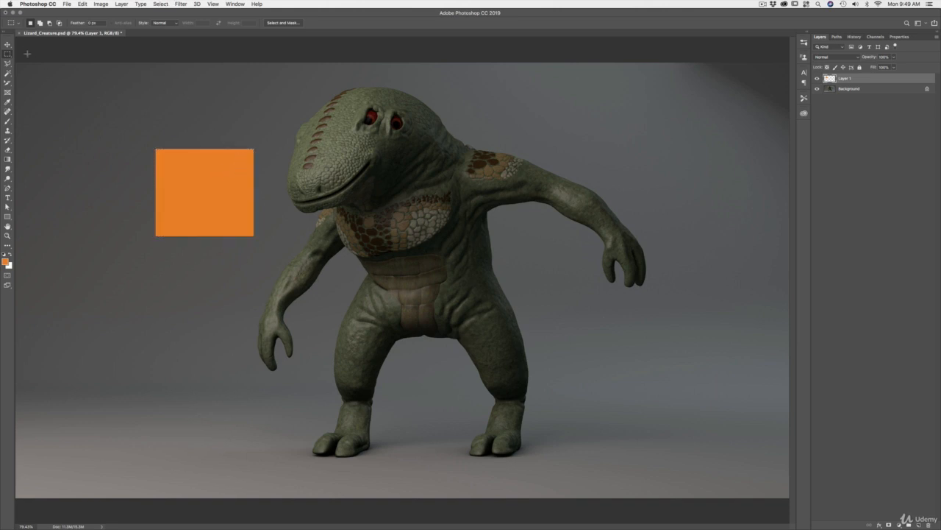
Convert the locked Background into a regular layer, and try shifting it slightly with the Move tool before undoing that move
key(v)
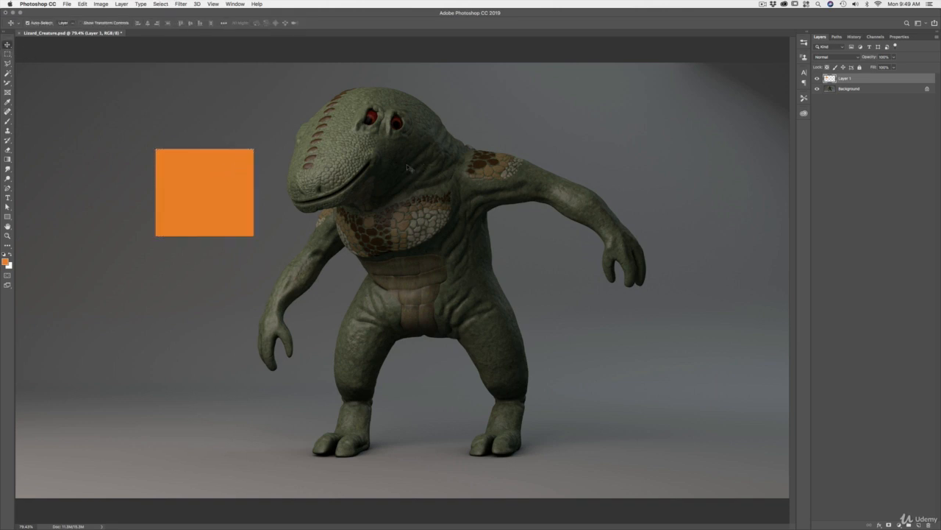
click(871, 89)
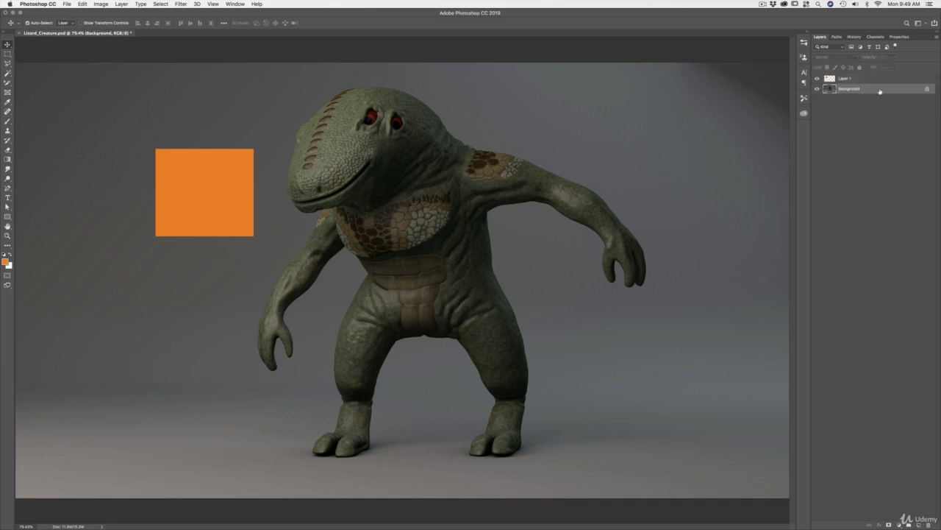
alt+double_click(875, 91)
mouse_move(578, 149)
mouse_down()
mouse_move(541, 184)
mouse_move(587, 158)
mouse_up()
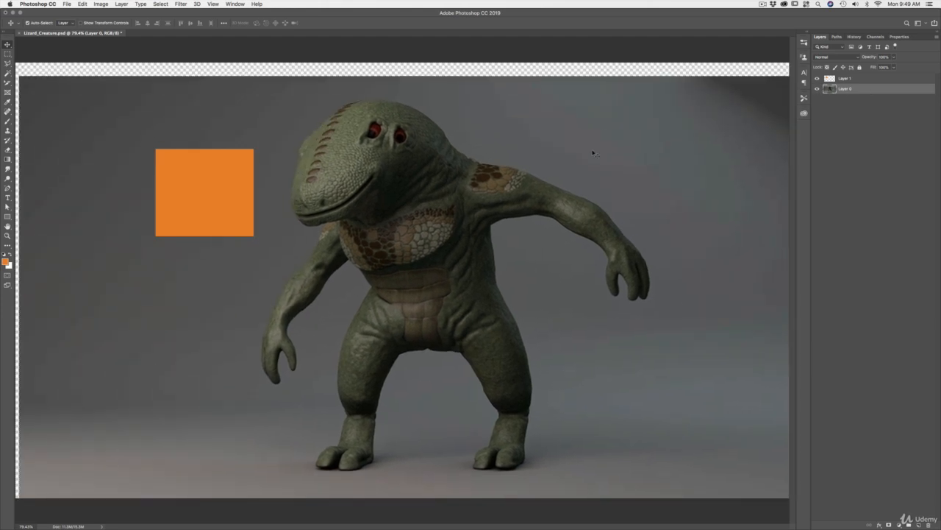
key(super+z)
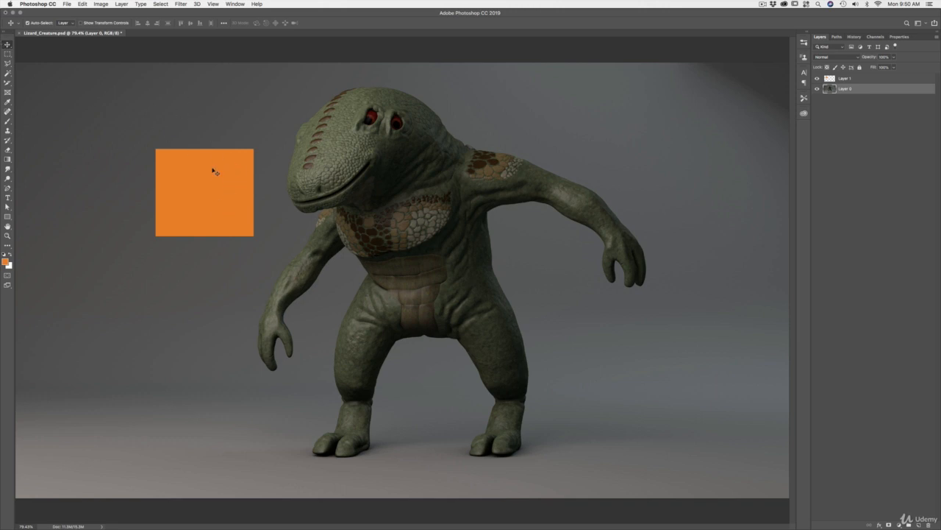
Try moving the orange rectangle and Layer 0 with the Move tool to compare layer selection, and undo the move
mouse_move(210, 178)
mouse_down()
mouse_move(190, 189)
mouse_move(220, 181)
mouse_move(213, 177)
mouse_up()
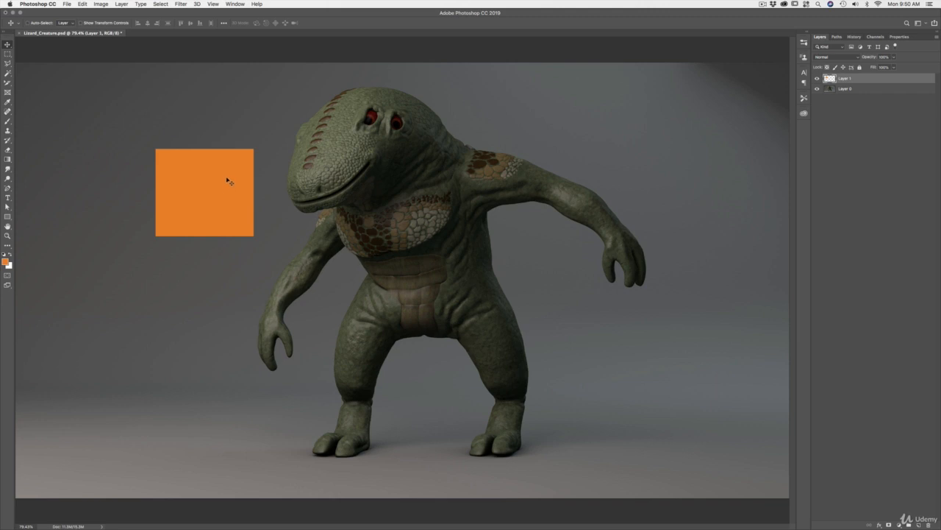
click(846, 89)
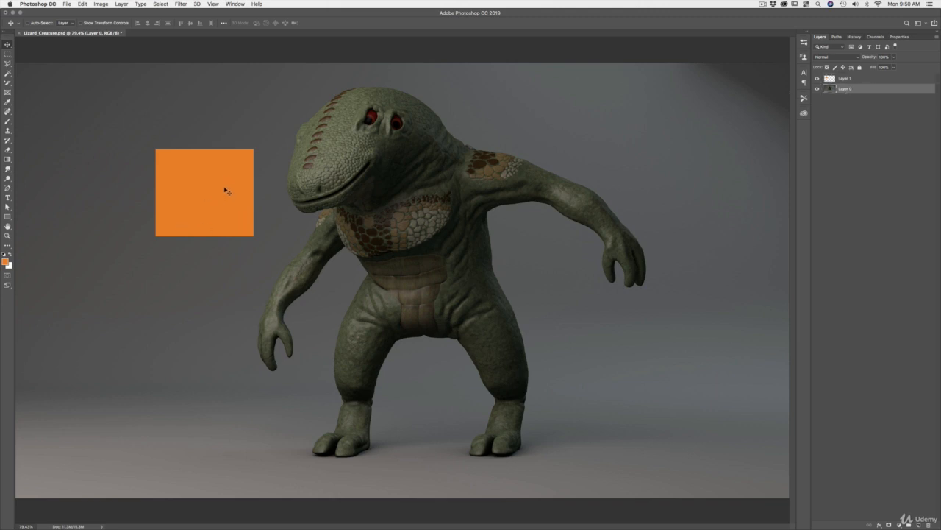
drag(225, 188, 224, 211)
key(super+z)
Create a layer group above Layer 1 and place Layer 1 inside it
click(846, 78)
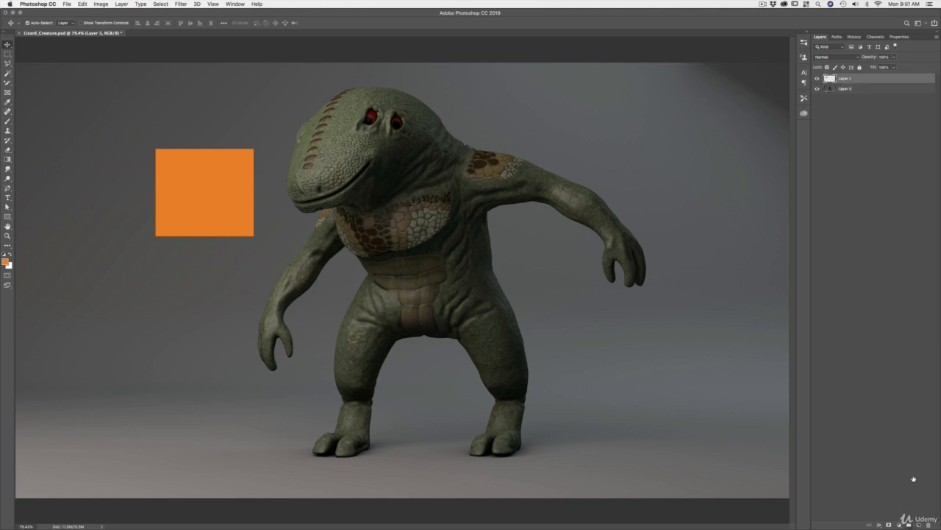
click(909, 524)
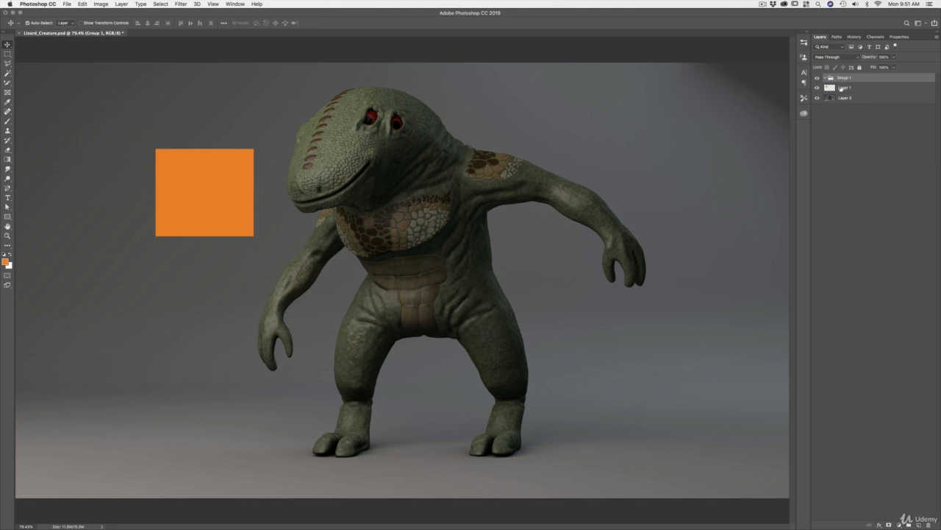
mouse_move(842, 89)
mouse_down()
mouse_move(843, 80)
mouse_move(841, 92)
mouse_up()
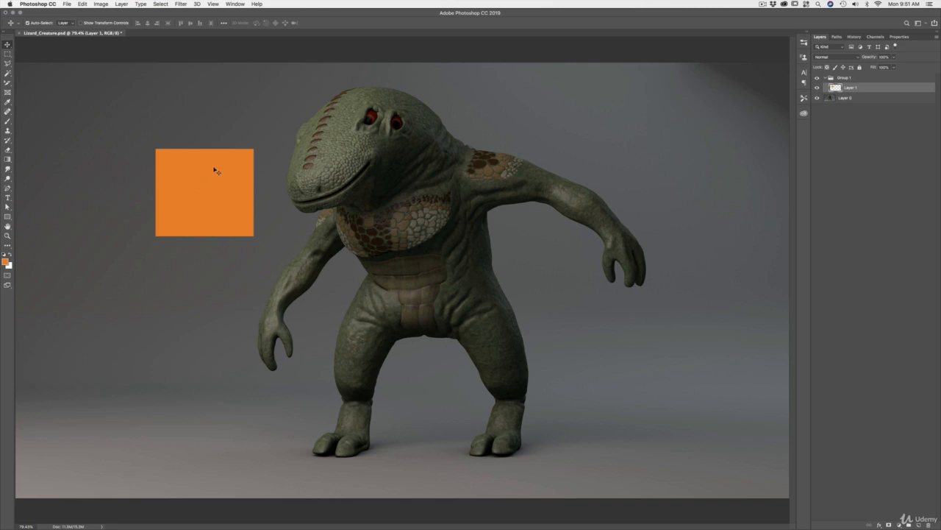
Add two new empty layers inside the group, above the orange rectangle's layer
click(849, 78)
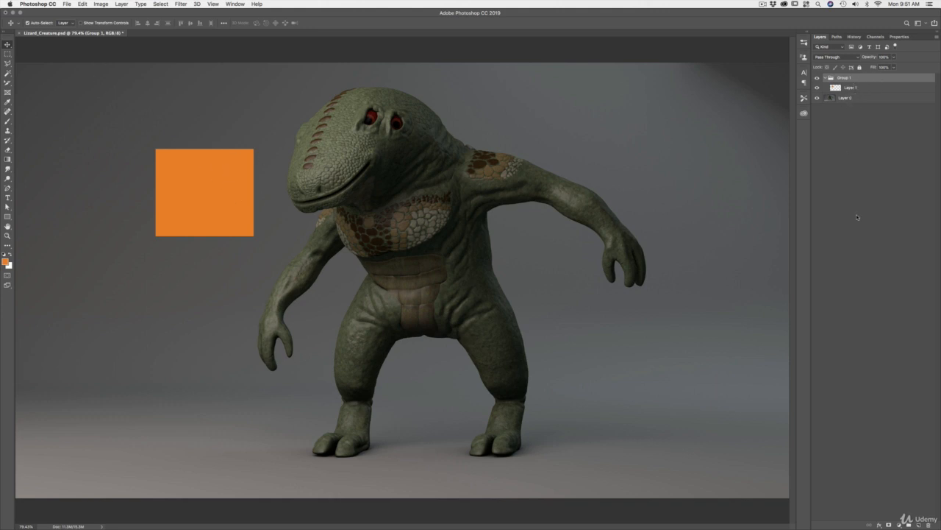
click(874, 88)
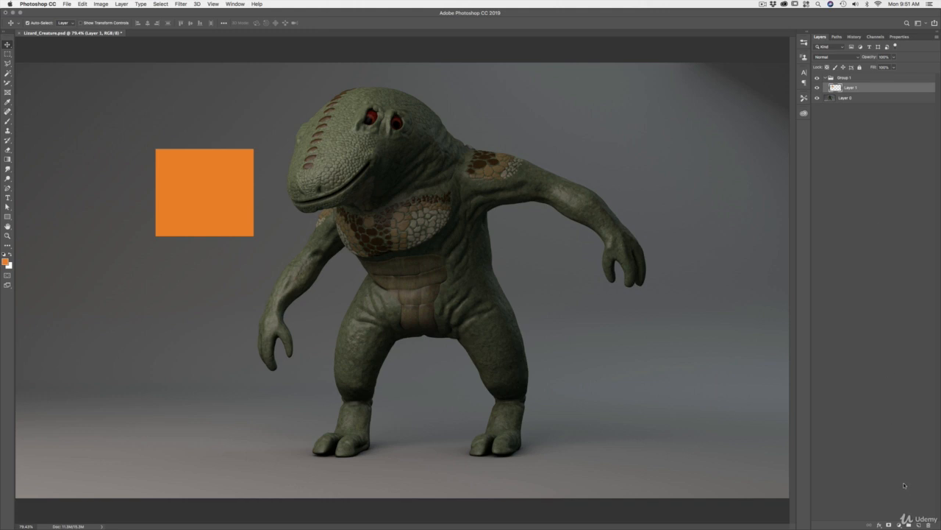
click(918, 524)
click(918, 525)
Move the whole group over the creature's arm and back beside its head, slightly lower than its original position
click(850, 78)
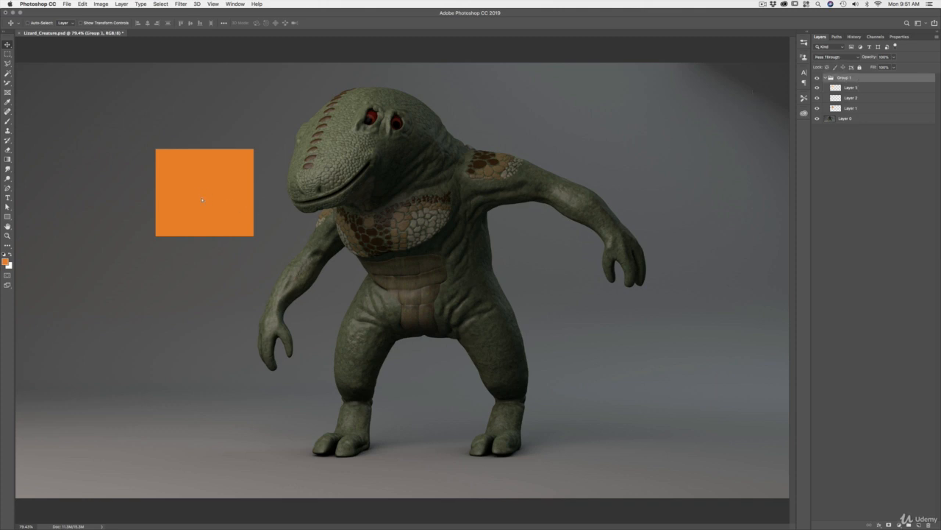
drag(204, 194, 250, 263)
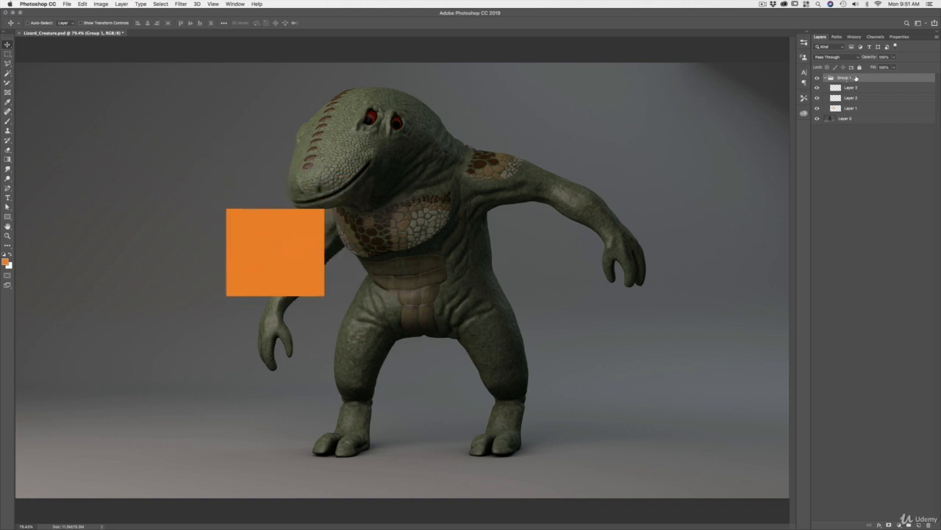
drag(318, 219, 250, 183)
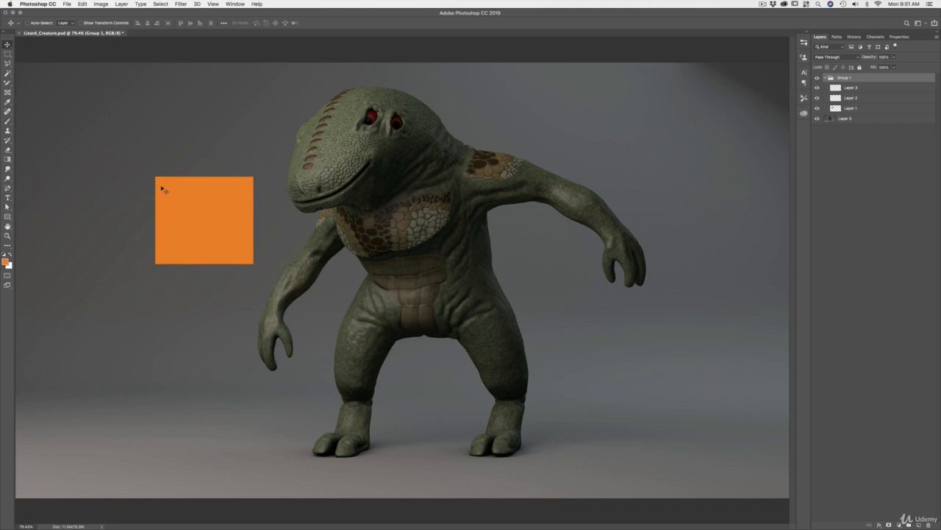
Review the options of the Rectangular Marquee, Polygonal Lasso, Magic Wand, Slice, Frame and Eyedropper tools one after another
click(8, 54)
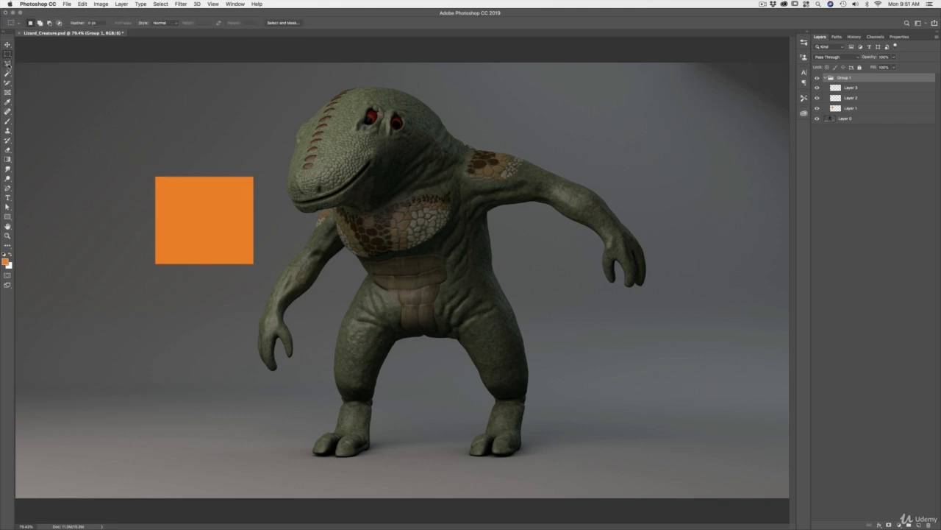
click(7, 63)
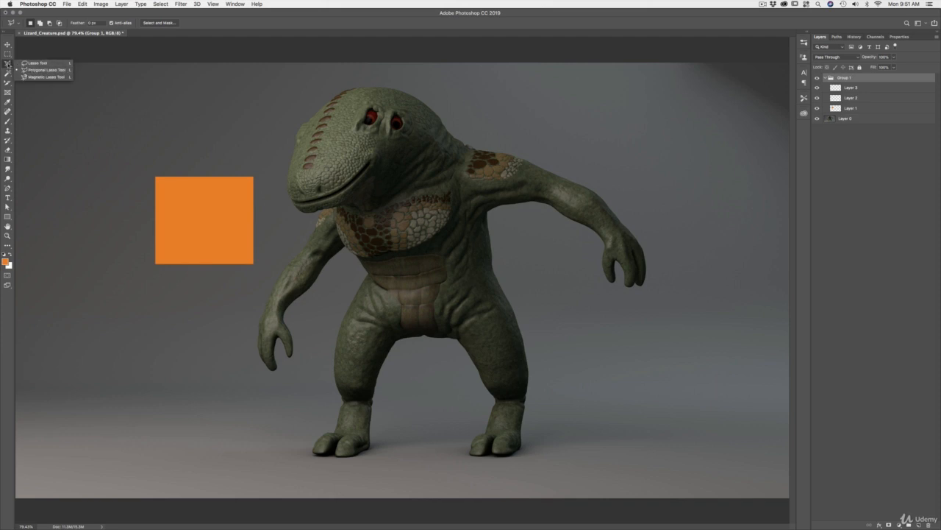
click(8, 73)
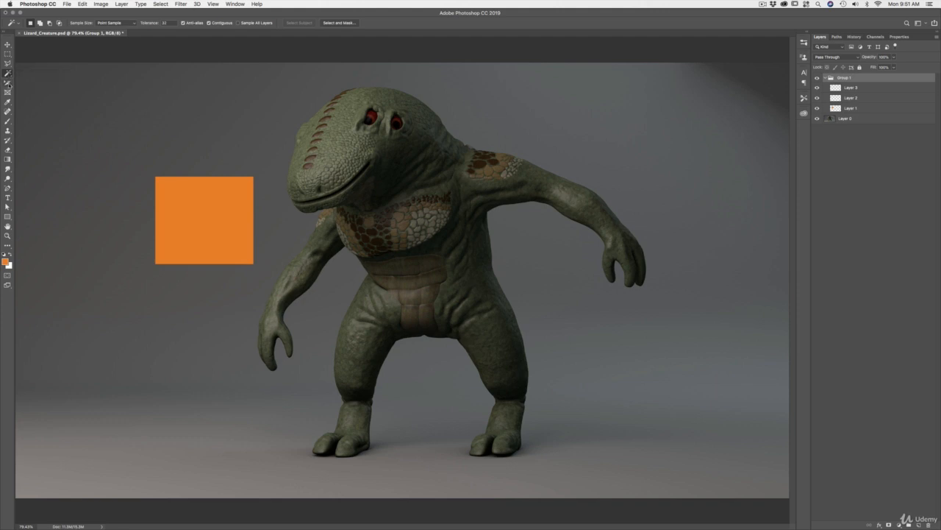
click(8, 83)
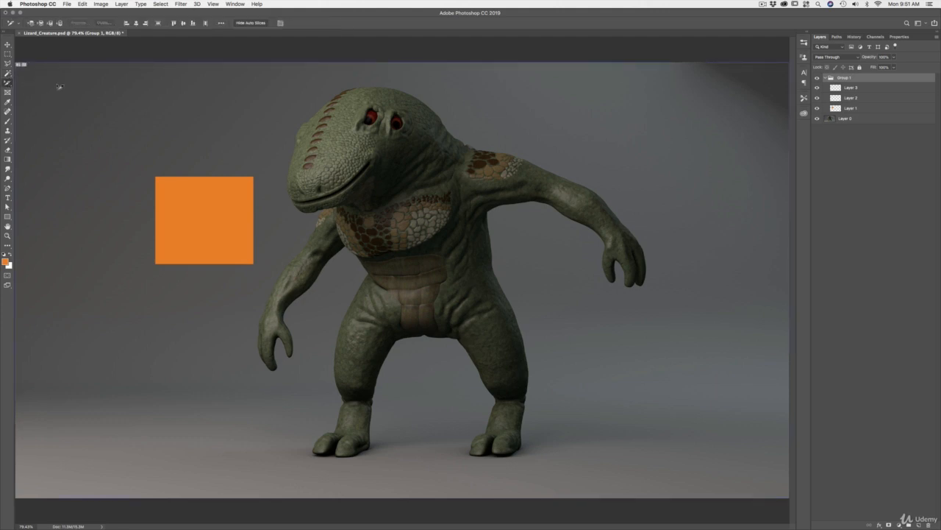
key(super+h)
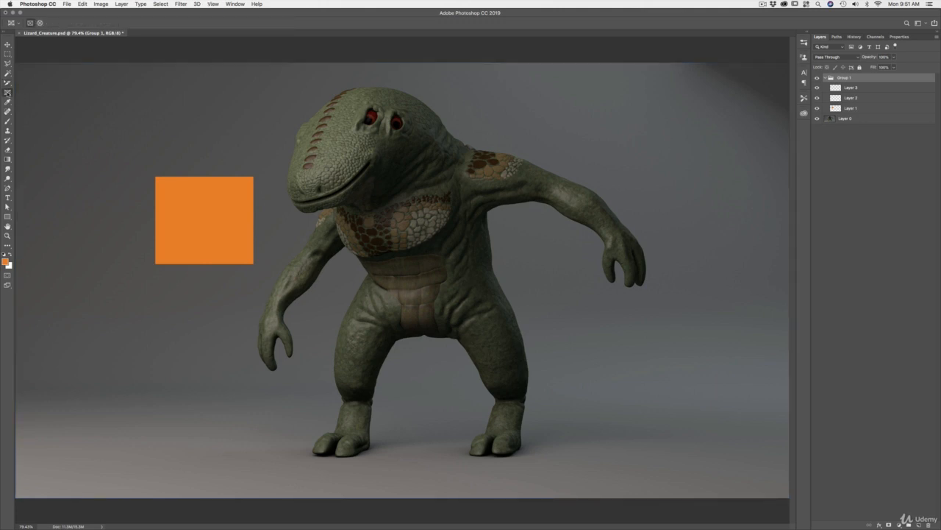
click(8, 102)
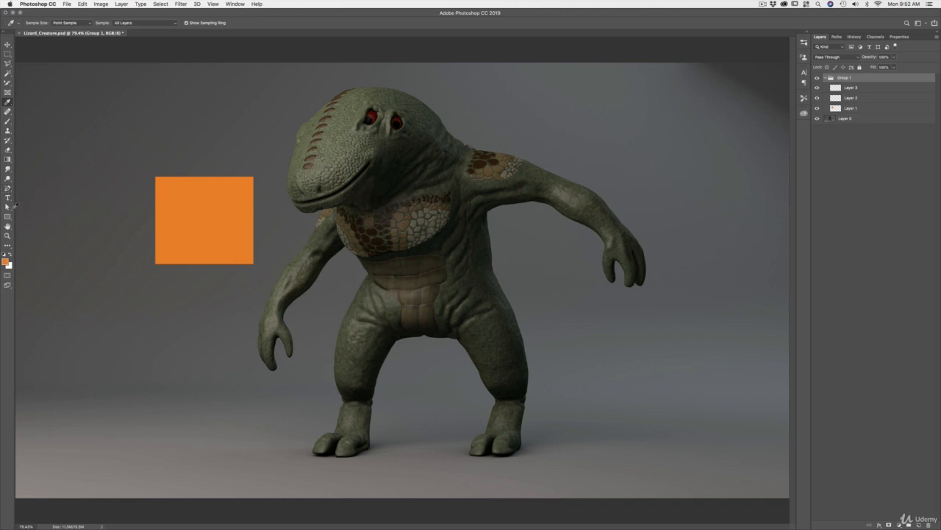
Draw an orange rectangle shape about 375 × 219 px in the image's upper-left corner, and move its corner points into an irregular trapezoid
click(7, 216)
drag(122, 100, 176, 132)
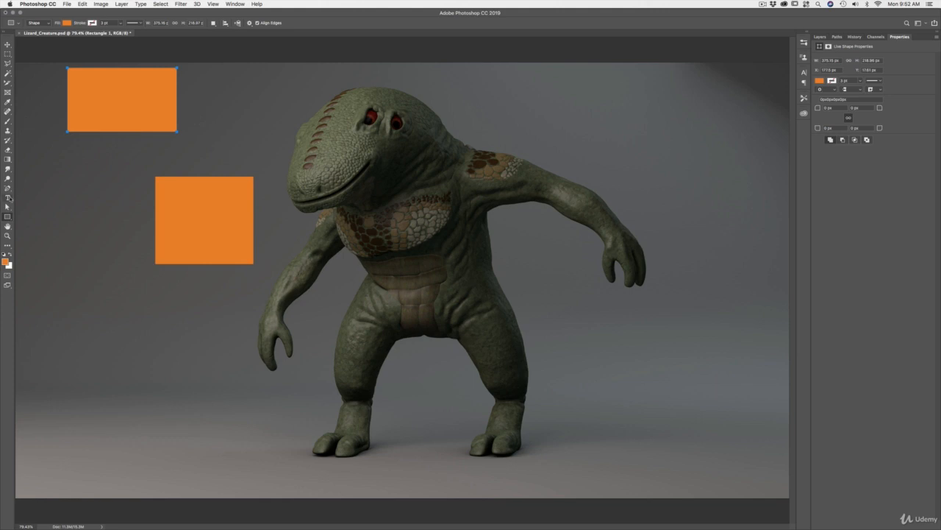
click(7, 206)
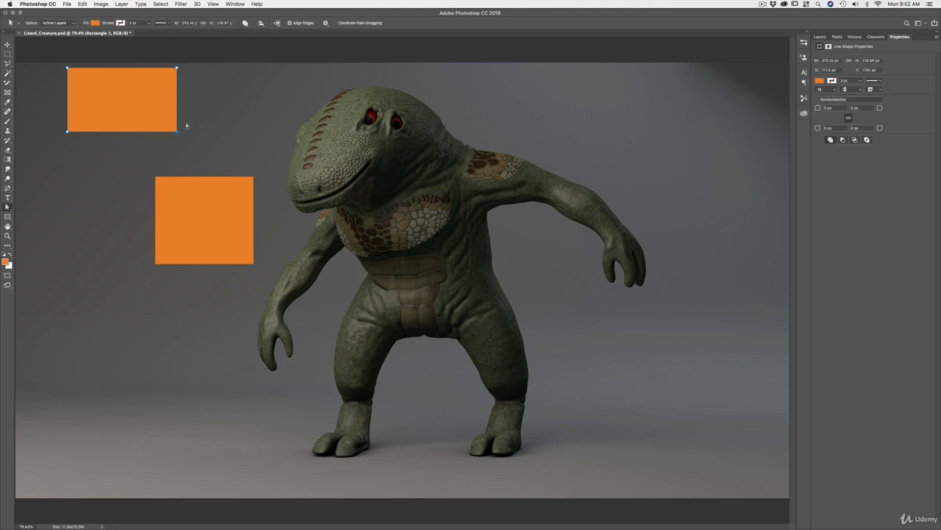
drag(200, 139, 214, 145)
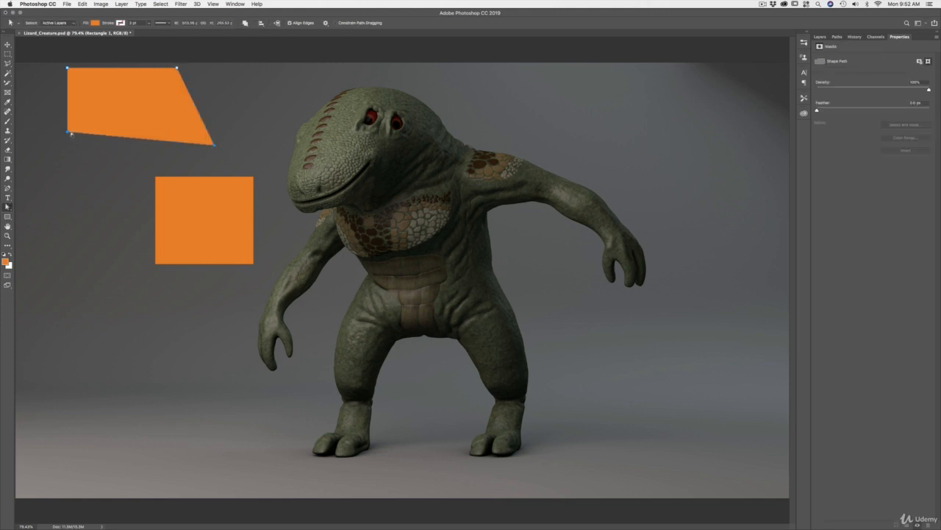
drag(67, 131, 58, 148)
drag(67, 67, 78, 89)
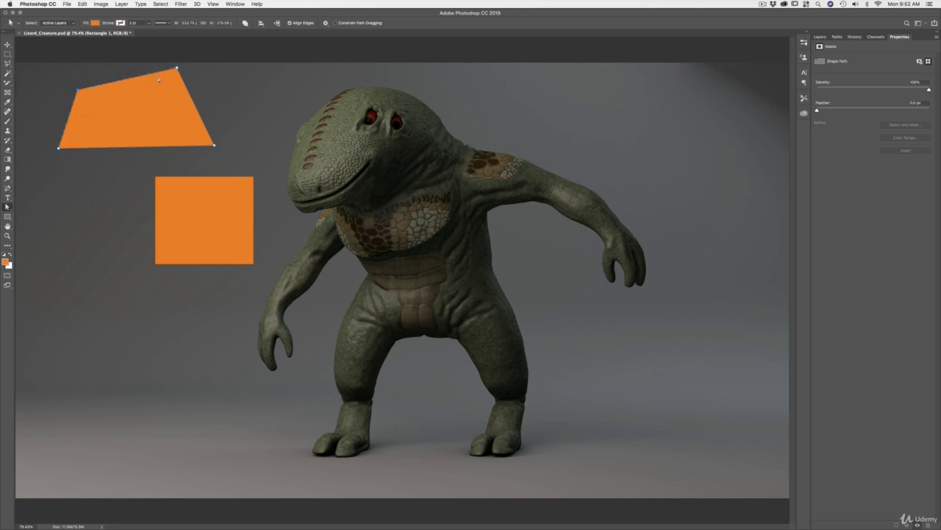
drag(177, 69, 172, 76)
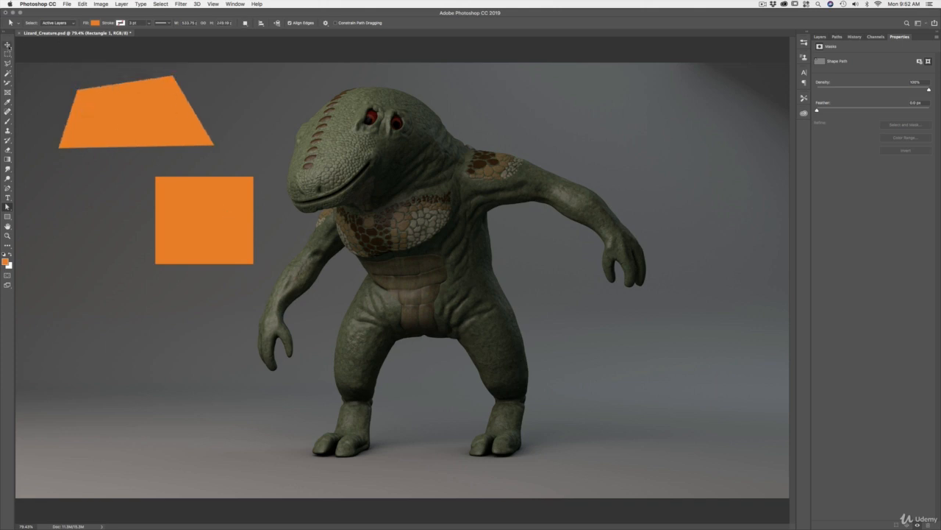
Select Layer 1 inside the group and move its orange rectangle slightly away from the creature with the Move tool
click(7, 45)
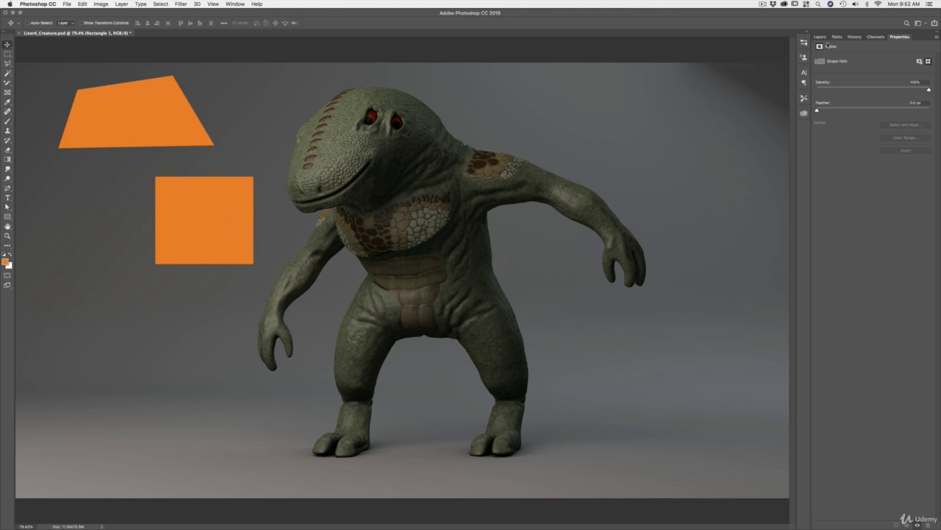
click(820, 36)
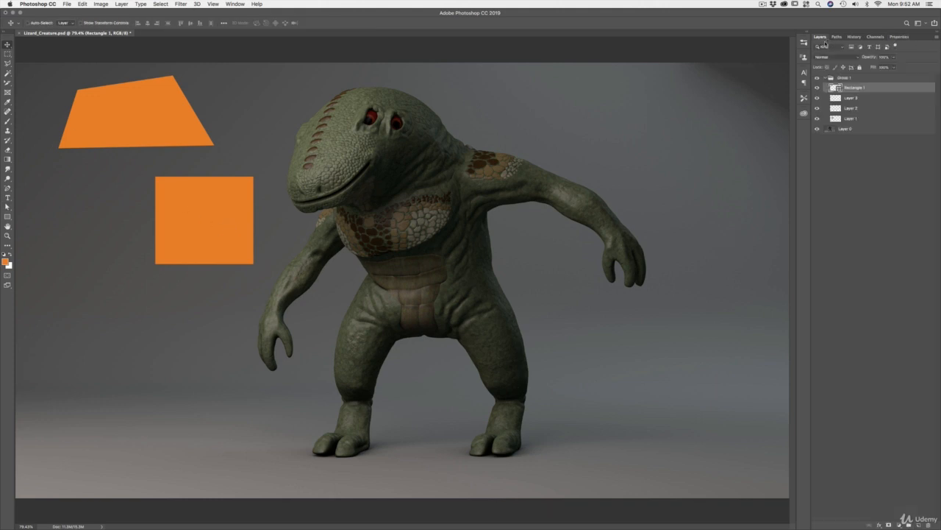
click(852, 119)
drag(227, 218, 222, 234)
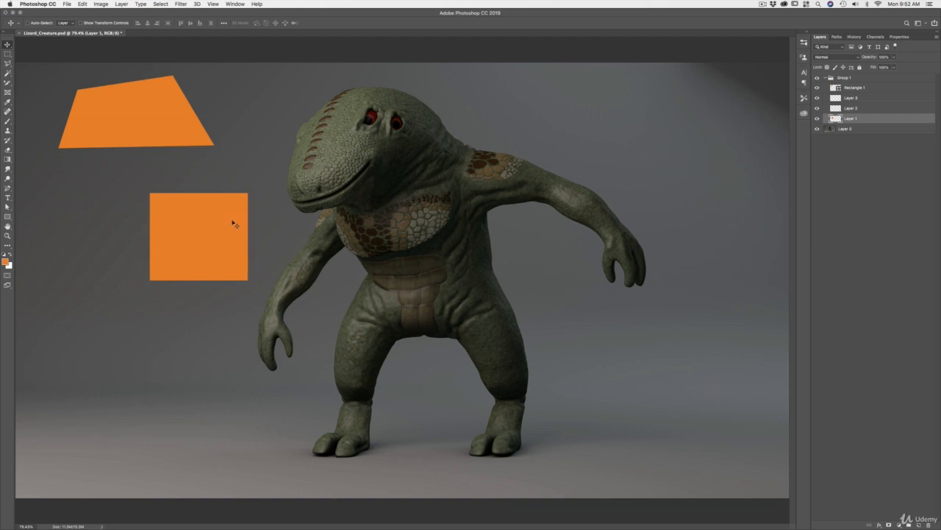
drag(246, 195, 240, 179)
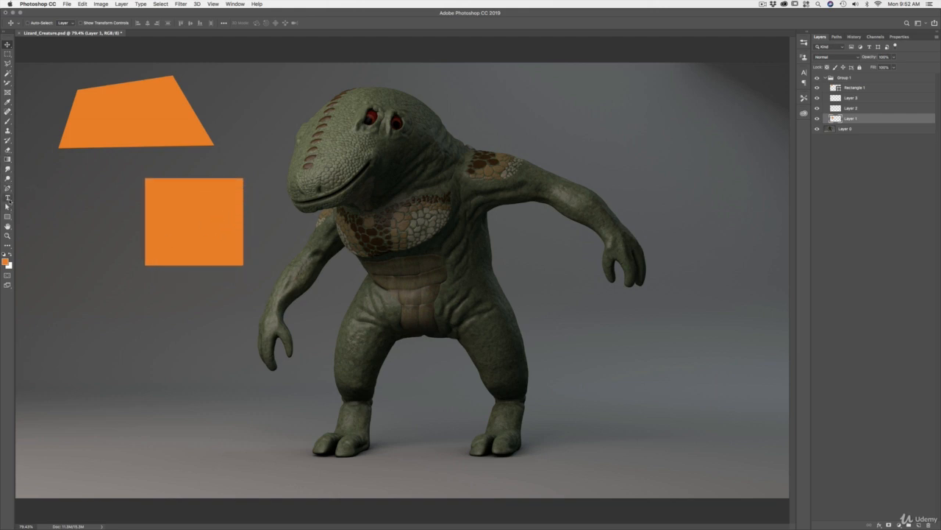
Review the options of the Delete Anchor Point, Type, Direct Selection, Hand and Zoom tools, including the path selection variants
click(8, 188)
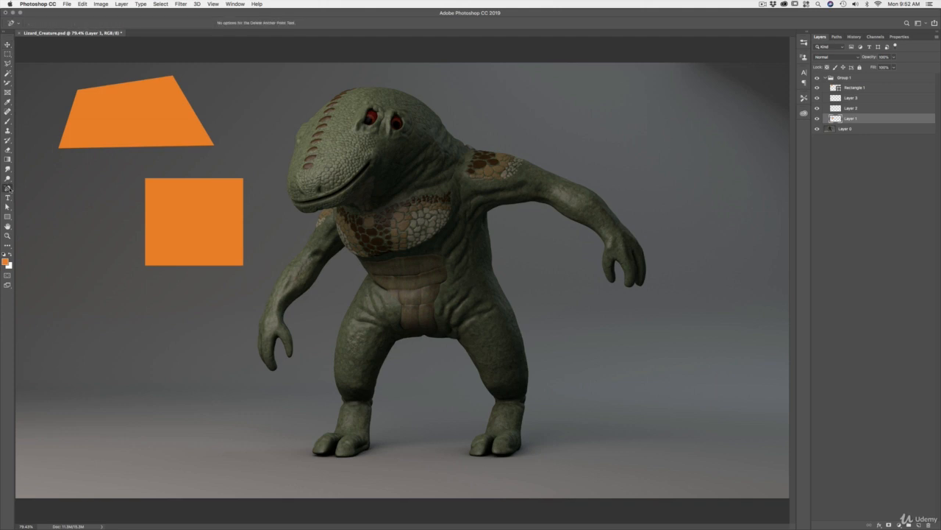
click(7, 197)
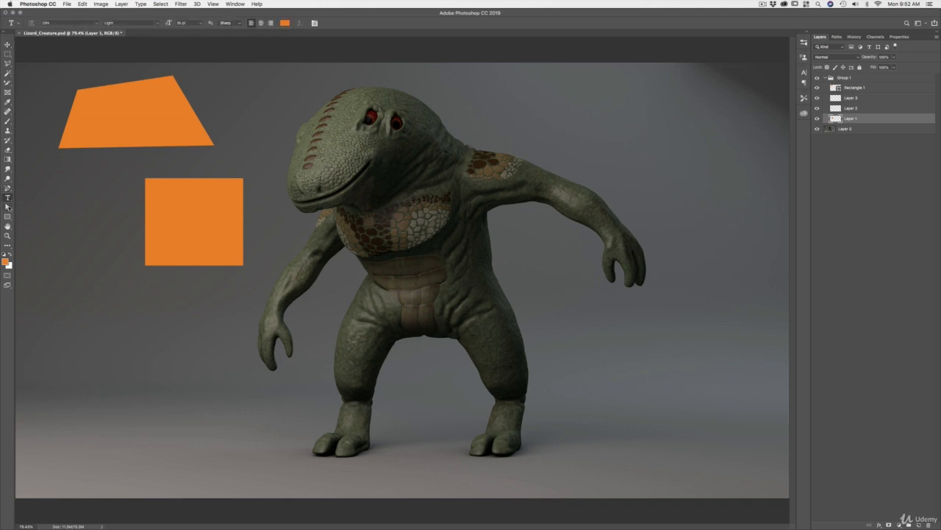
click(7, 207)
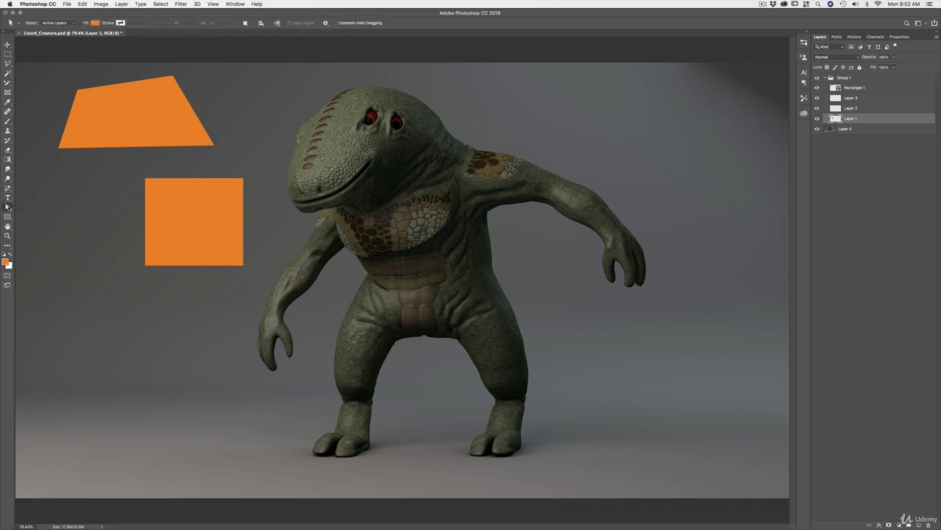
right_click(8, 209)
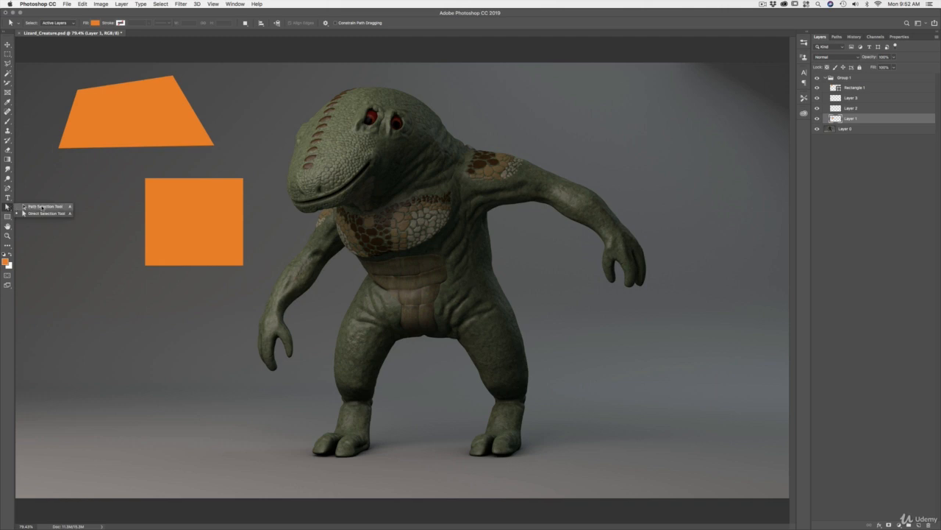
click(51, 214)
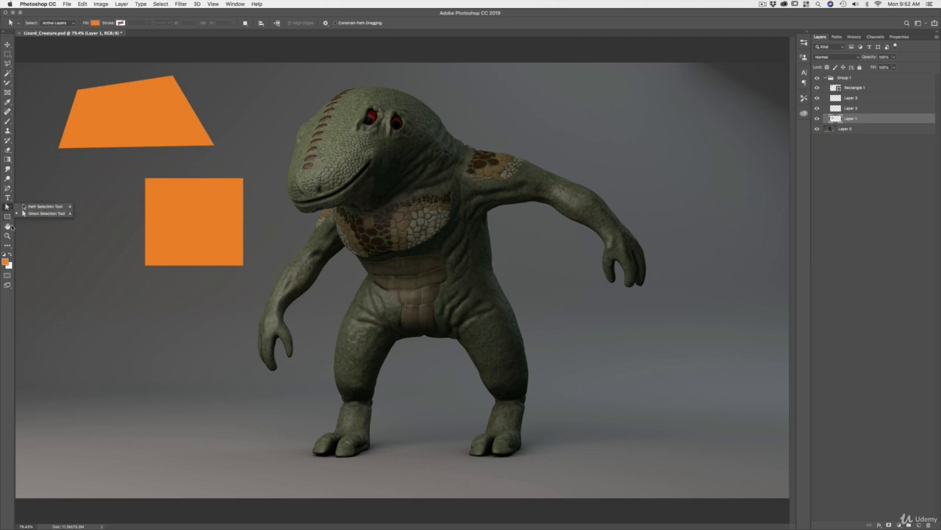
click(8, 226)
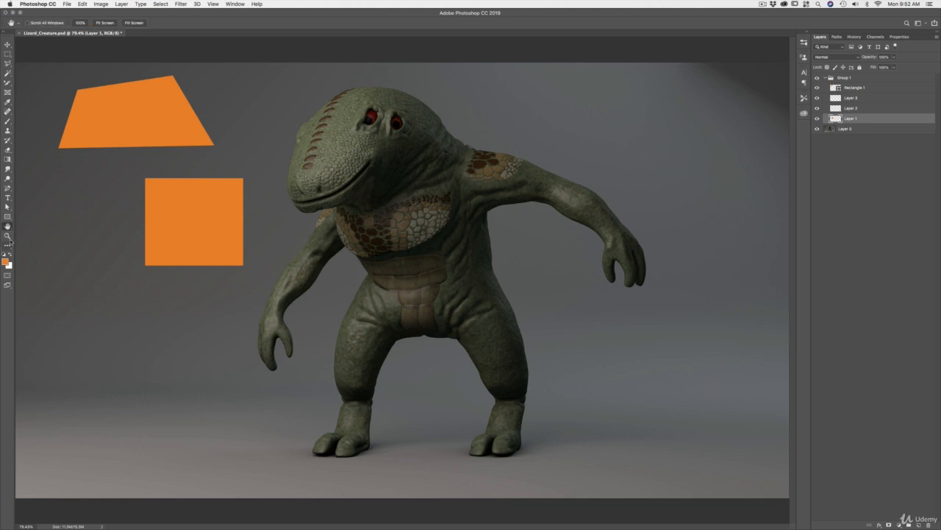
click(7, 235)
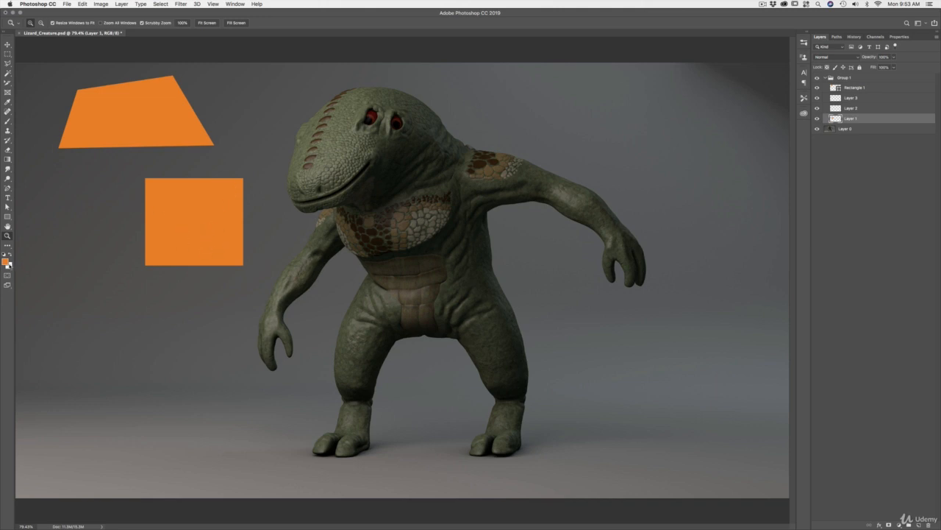
Try out several shades and hues for the foreground color, and set it to green (RGB 47, 189, 47)
click(6, 260)
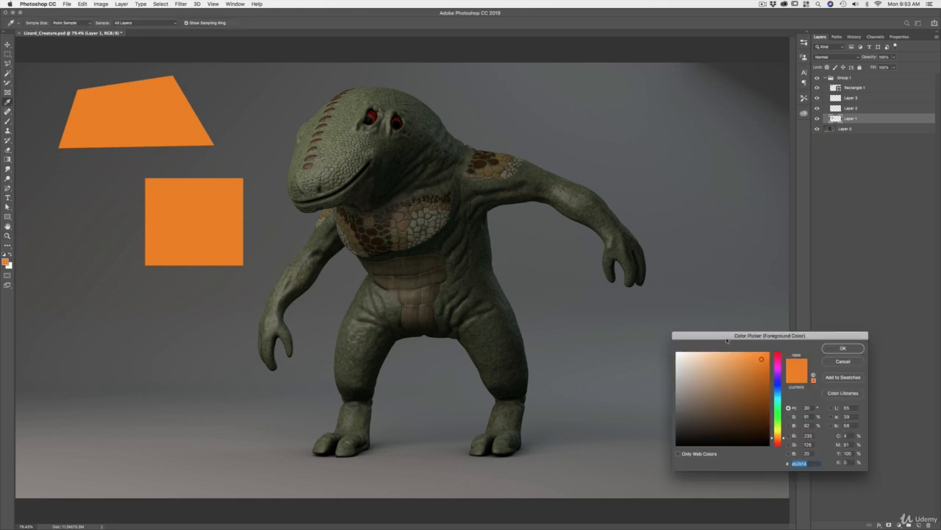
drag(726, 339, 108, 228)
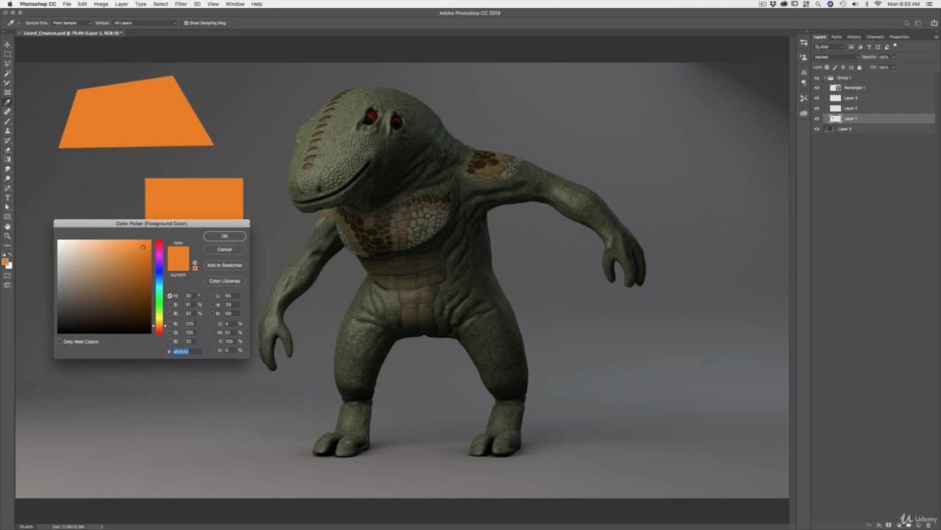
click(126, 260)
drag(123, 266, 114, 273)
mouse_move(127, 256)
mouse_down()
mouse_move(110, 260)
mouse_move(120, 271)
mouse_move(127, 253)
mouse_up()
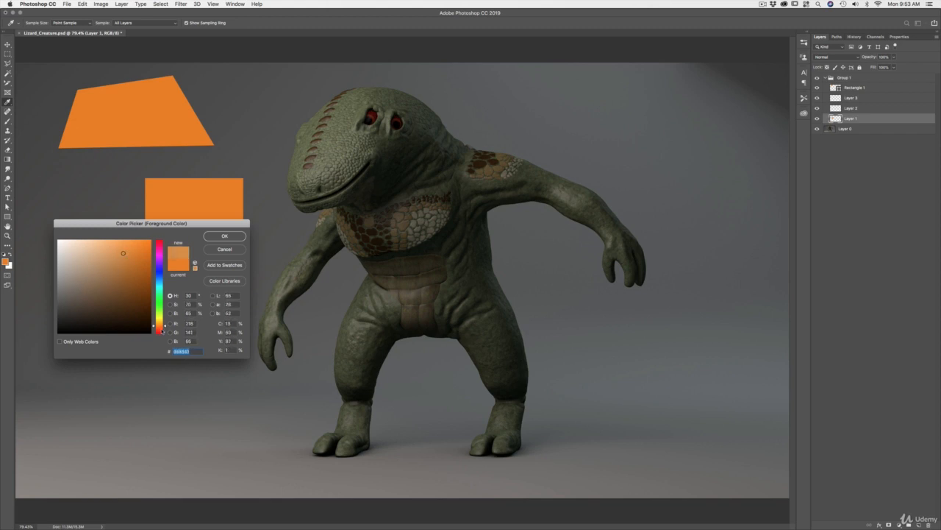
drag(163, 328, 165, 262)
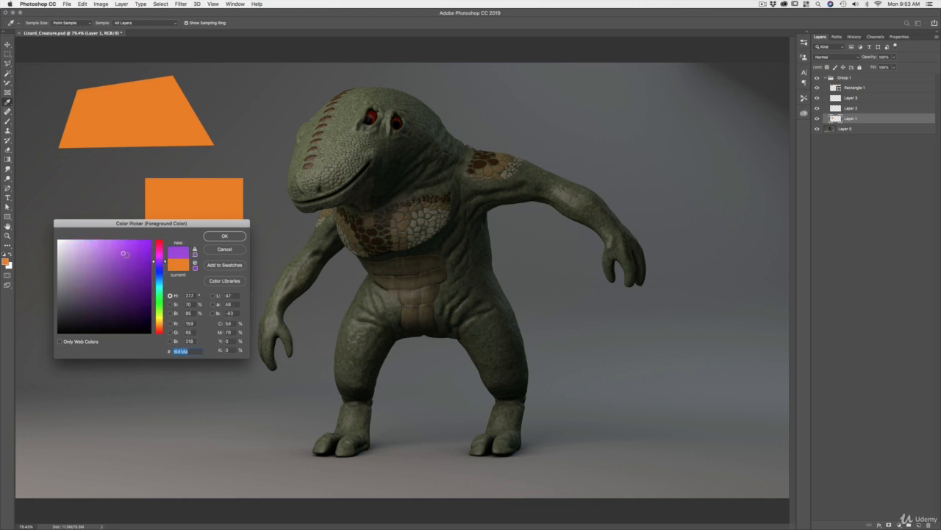
click(128, 263)
drag(164, 263, 164, 303)
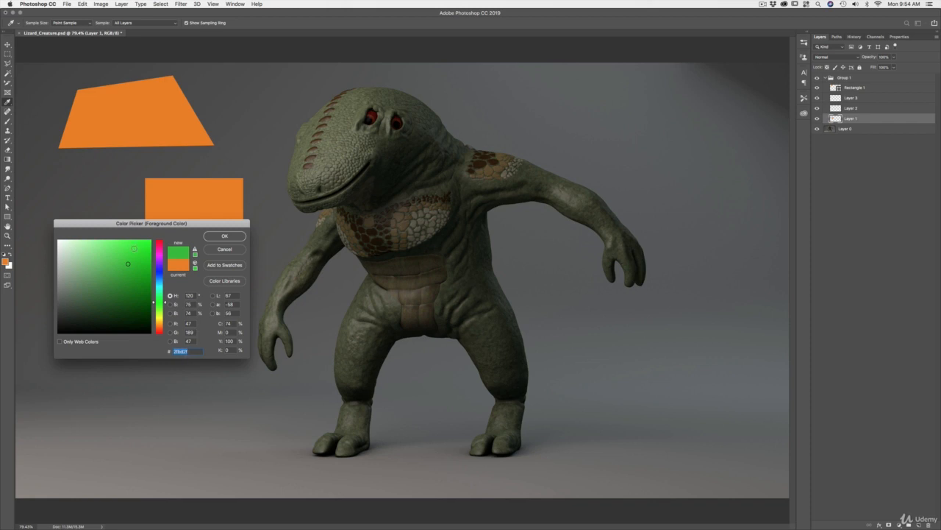
click(224, 236)
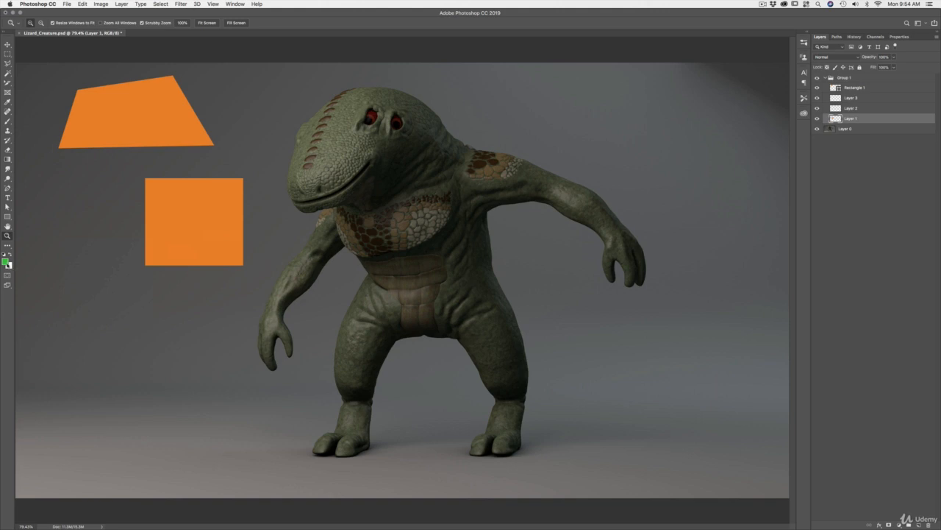
Set the background color to a saturated blue
click(9, 266)
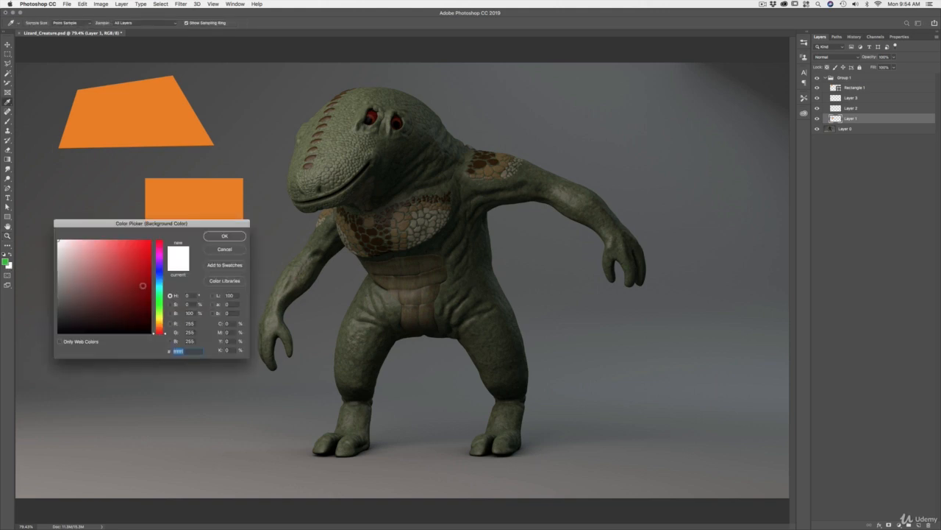
drag(157, 321, 153, 276)
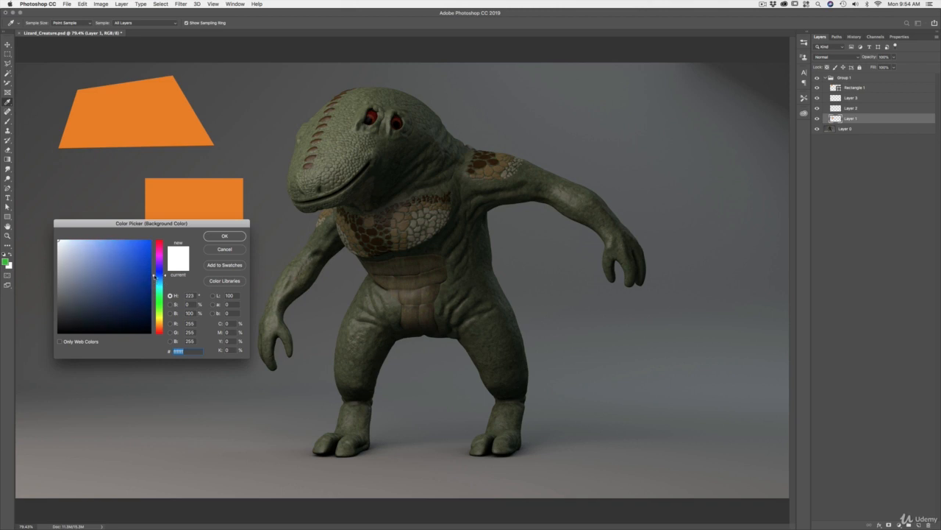
click(140, 257)
key(Return)
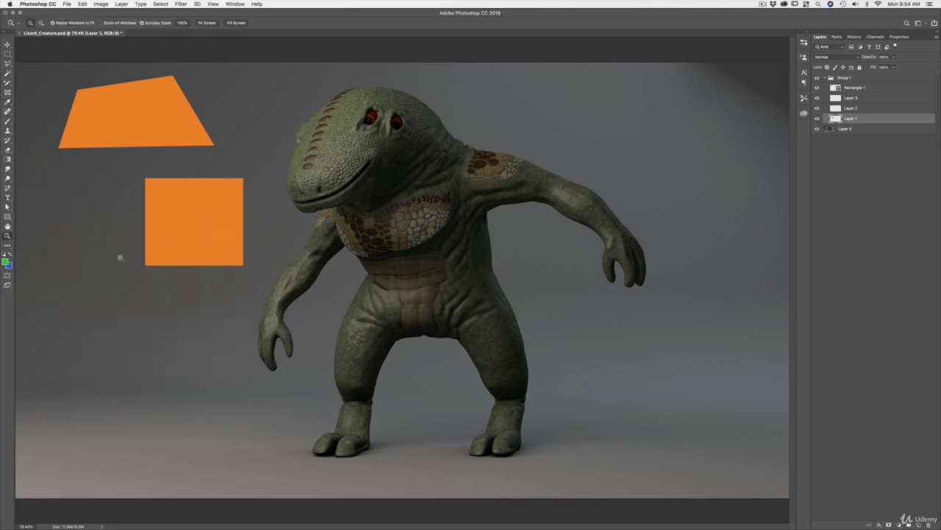
Swap the foreground and background colors back and forth, and reset them to the default black and white
click(10, 255)
click(9, 254)
click(4, 253)
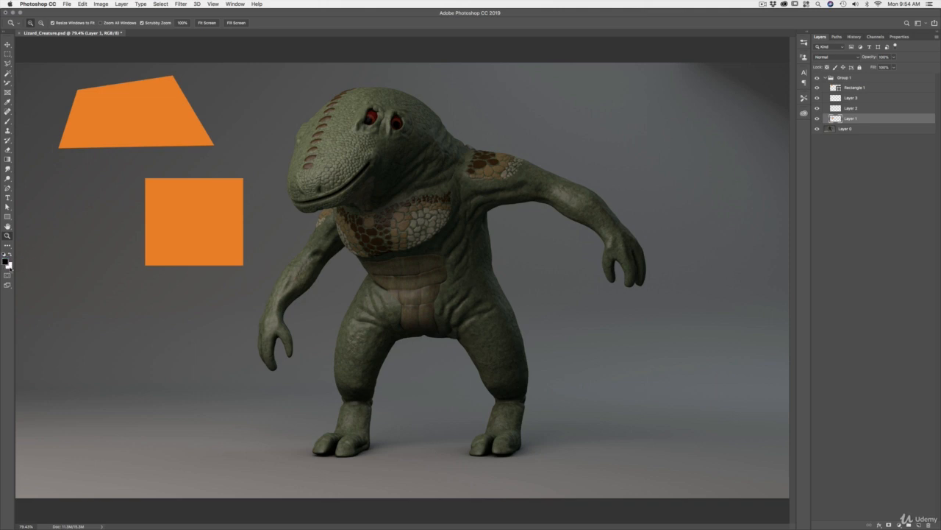